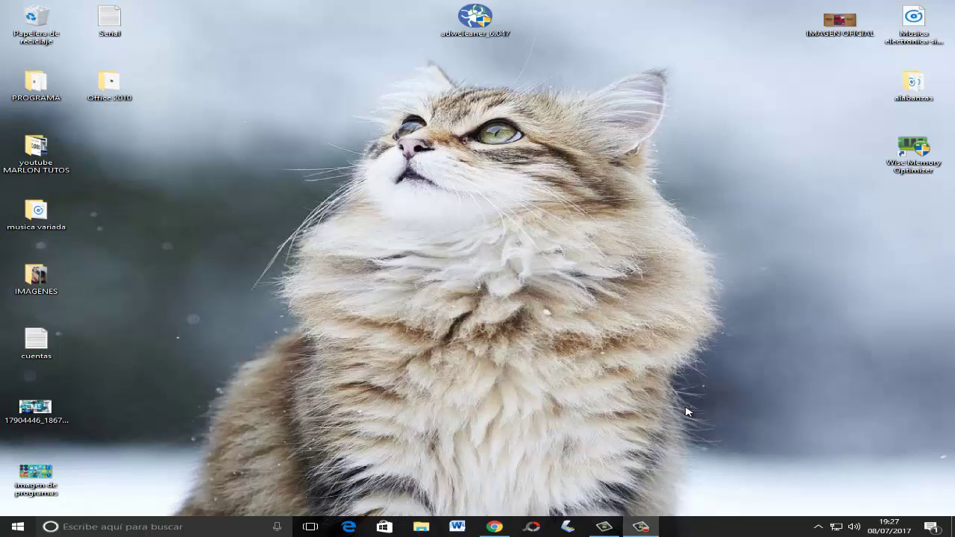
Step: Open the System Configuration utility by running msconfig, dismissing the notification that is in the way
key(super+r)
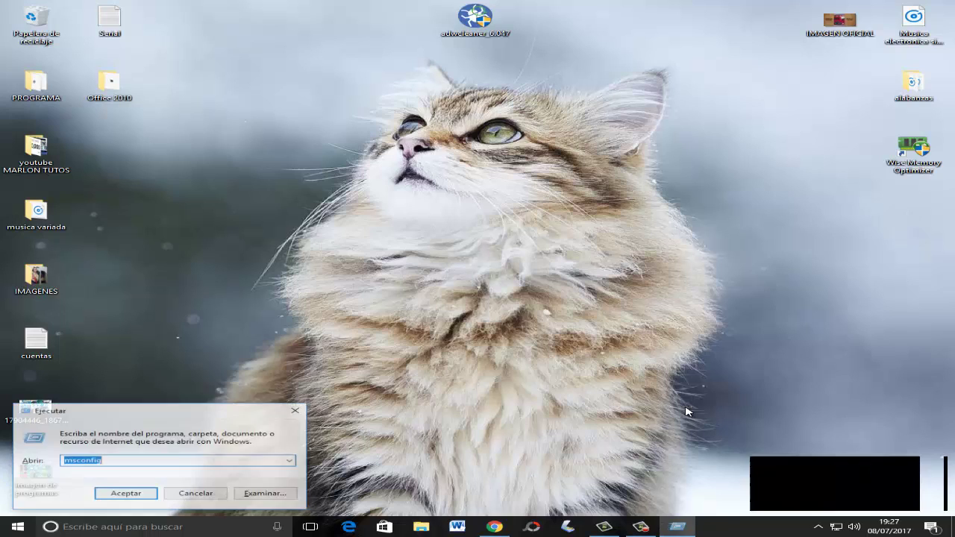
key(BackSpace)
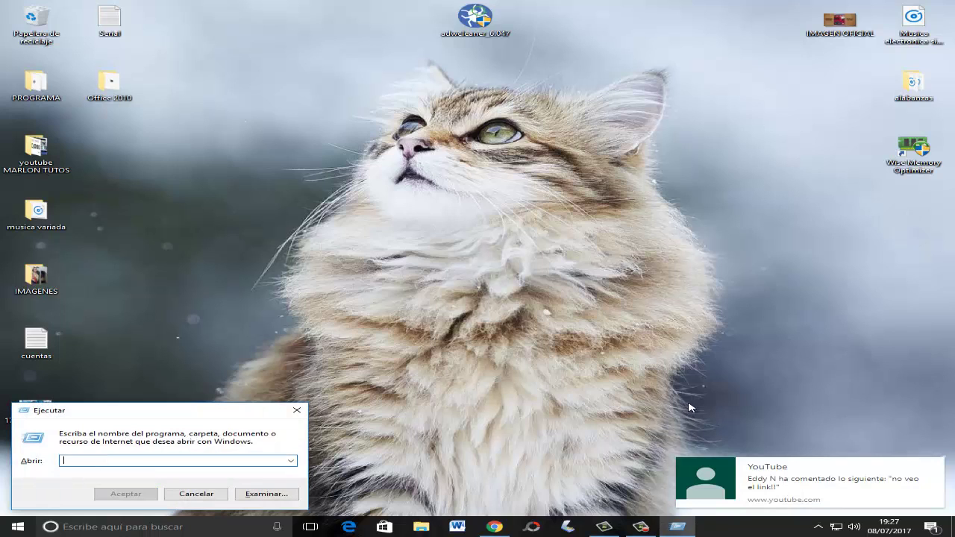
click(934, 466)
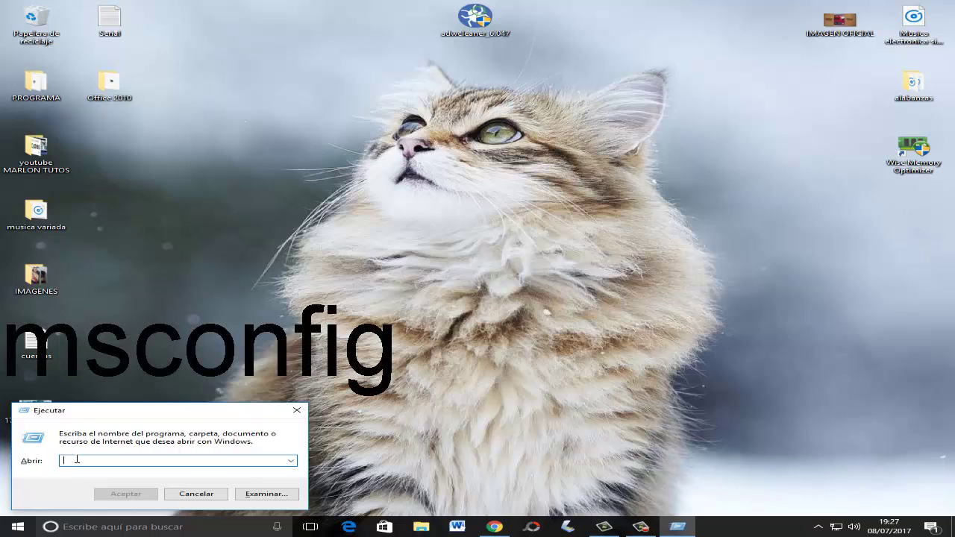
text(ms)
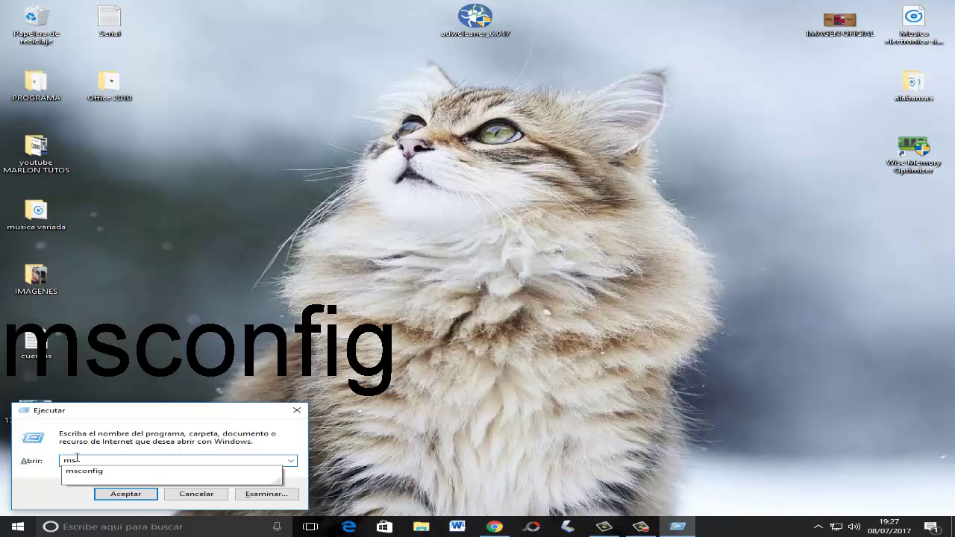
key(Down)
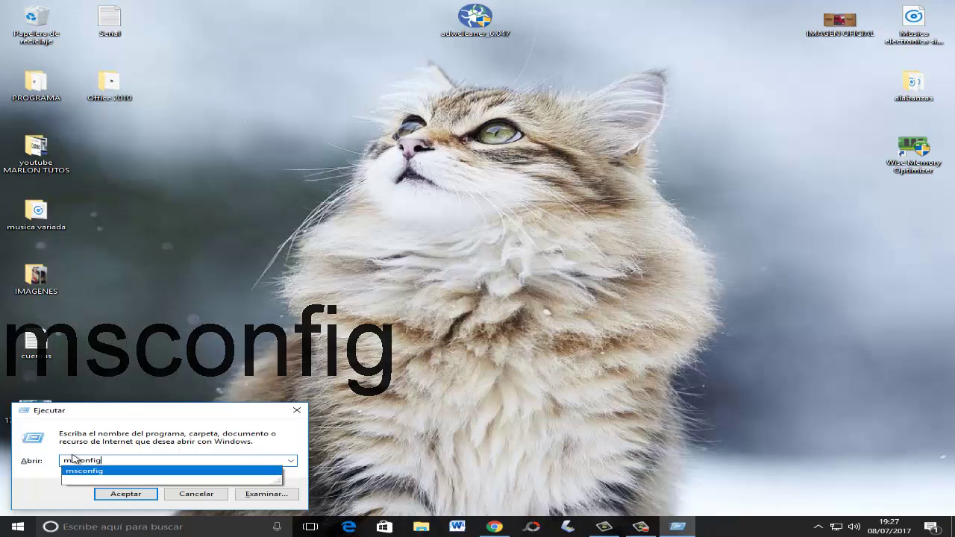
key(Return)
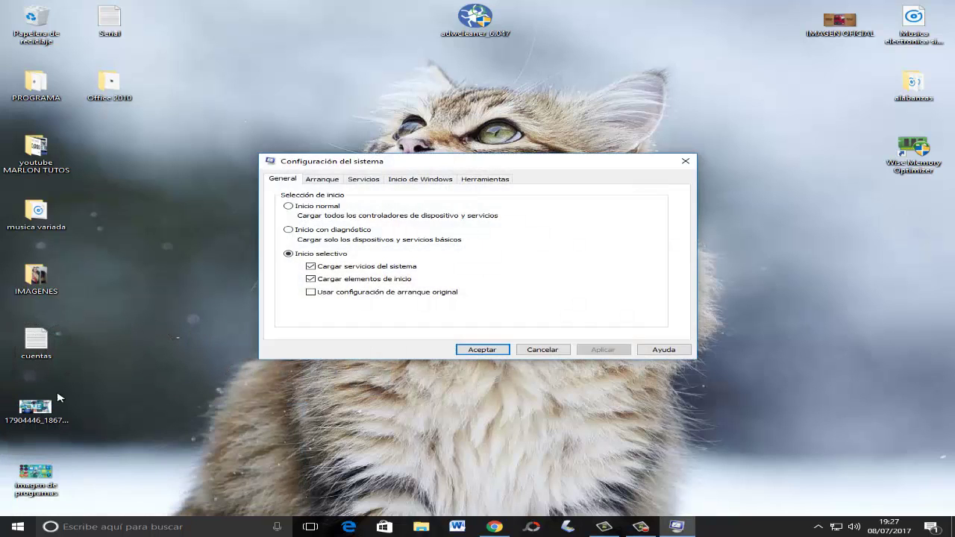
Step: Choose Inicio selectivo as the startup selection and set the boot timeout to 15 seconds
click(289, 206)
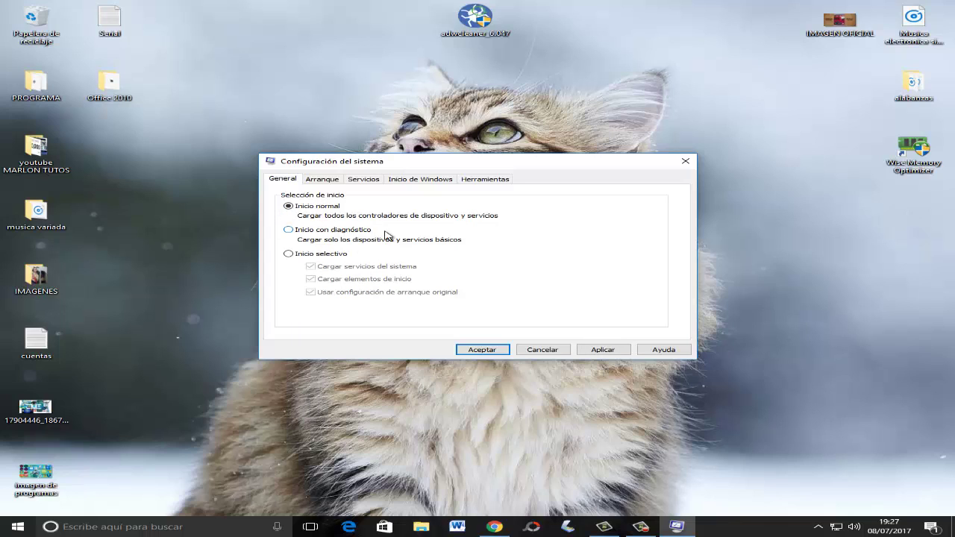
click(290, 255)
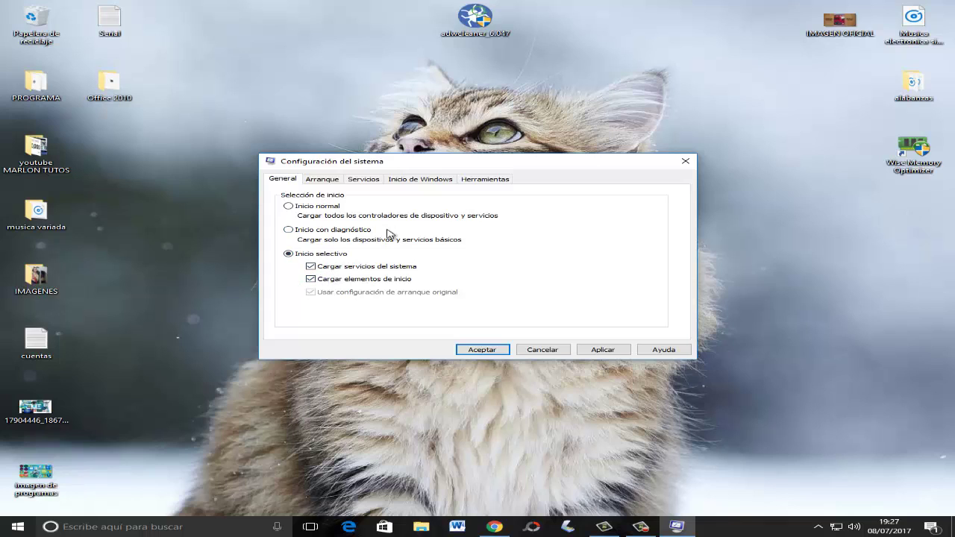
click(319, 181)
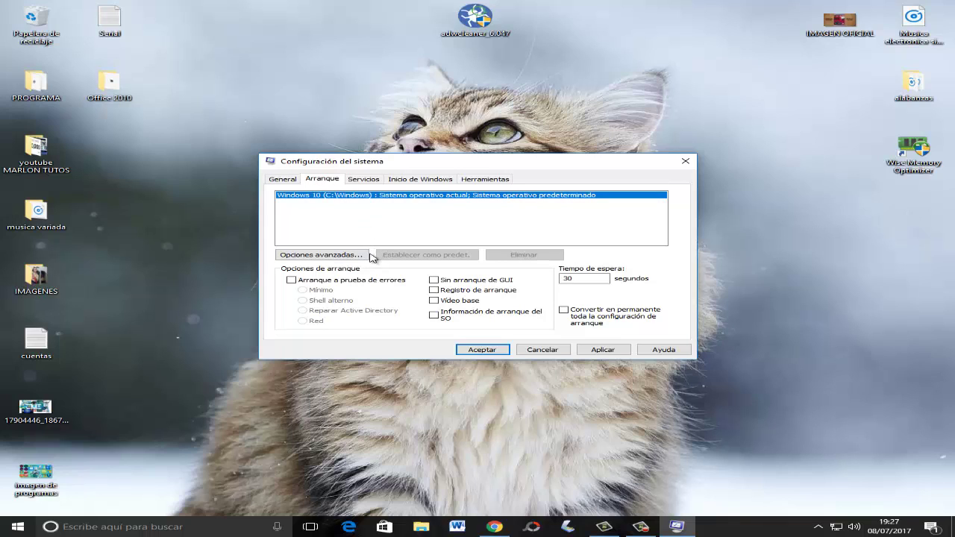
click(587, 279)
Step: In the advanced boot options, enable Número de procesadores with a value of 1 and accept the settings
click(361, 256)
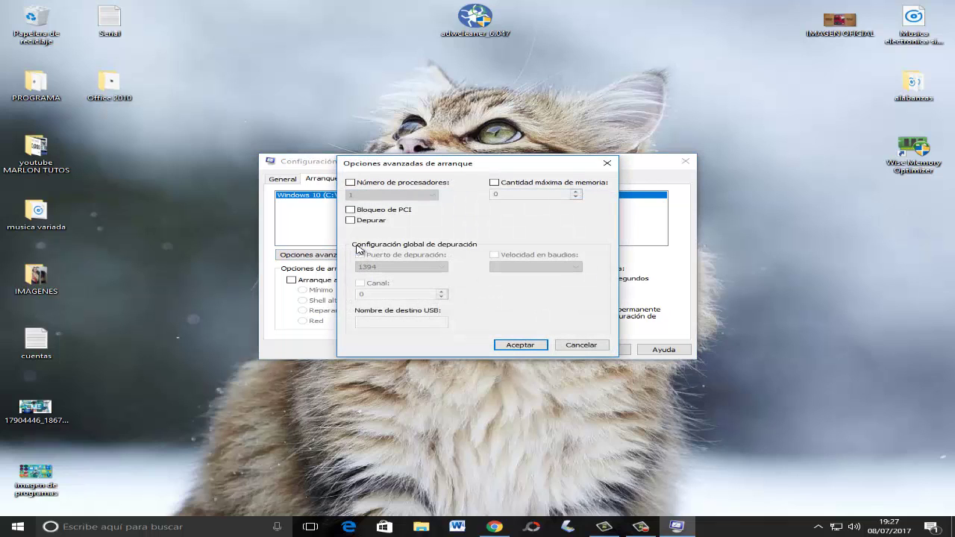
click(350, 182)
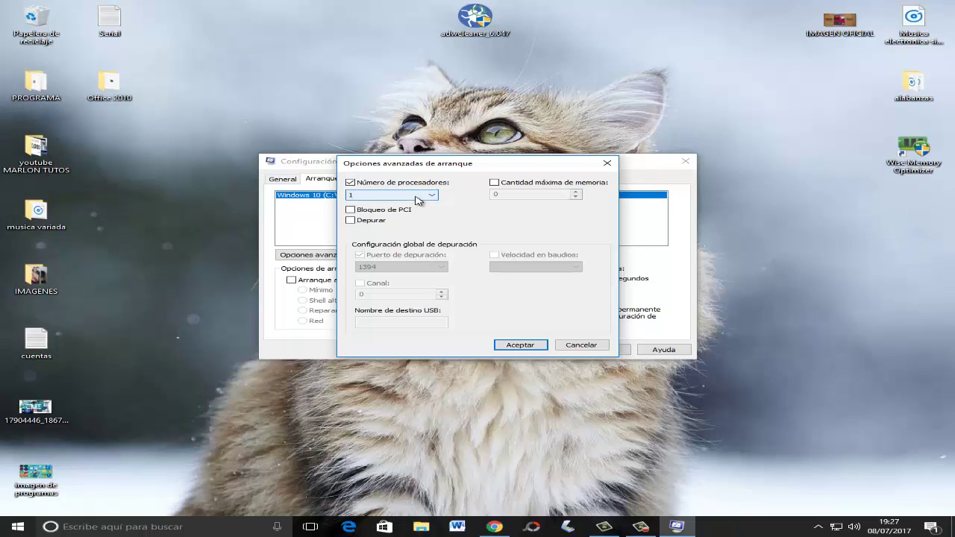
click(415, 197)
click(416, 201)
click(415, 197)
click(411, 203)
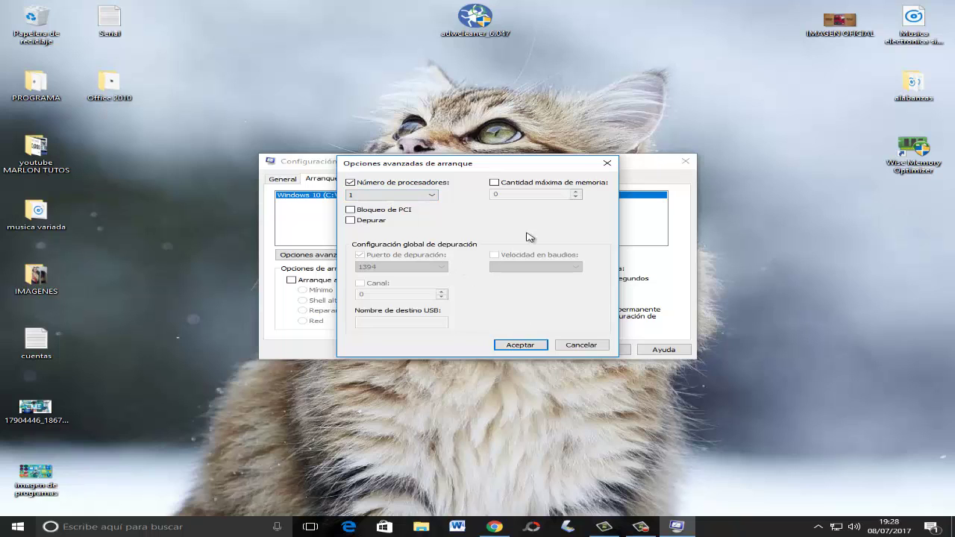
click(523, 345)
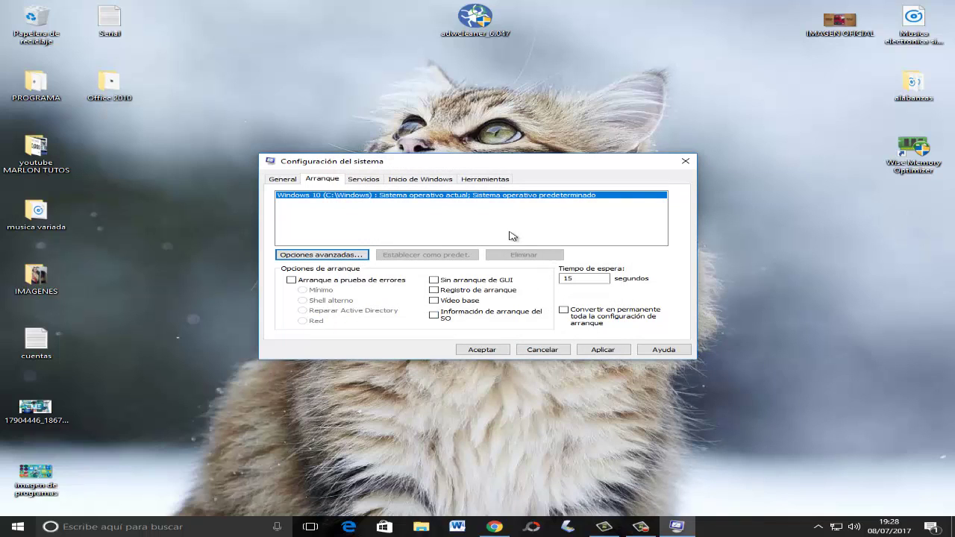
Step: Look through the system services and open the Task Manager's list of startup programs from System Configuration
click(375, 182)
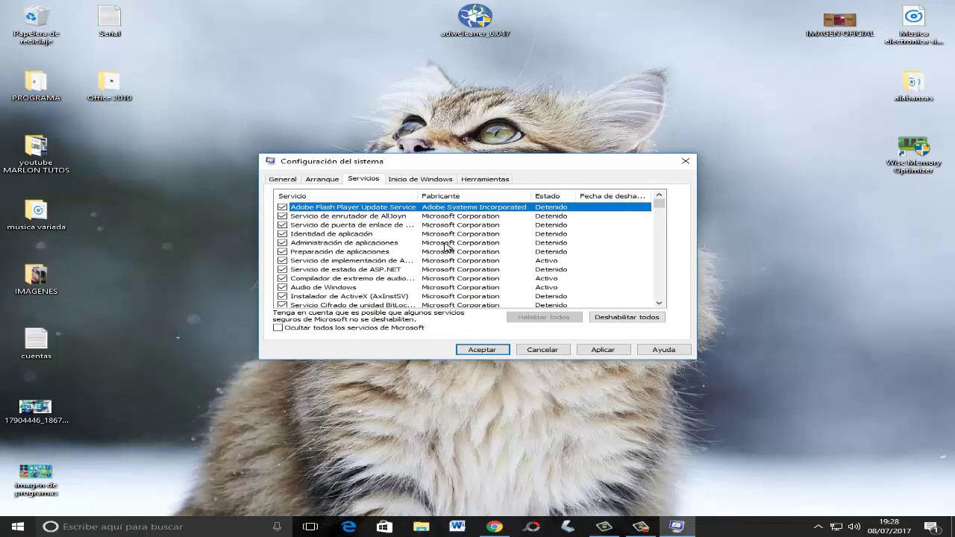
scroll(442, 256, down, 15)
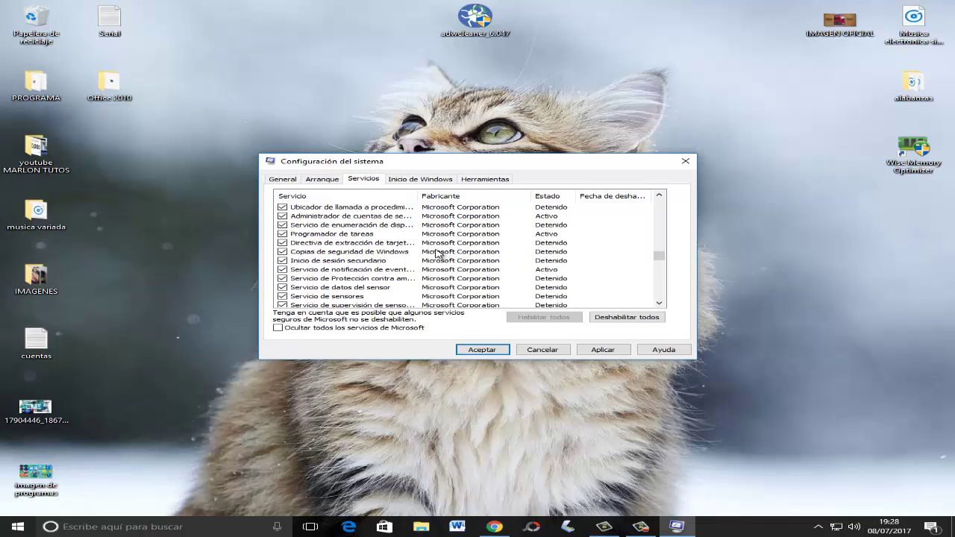
click(425, 181)
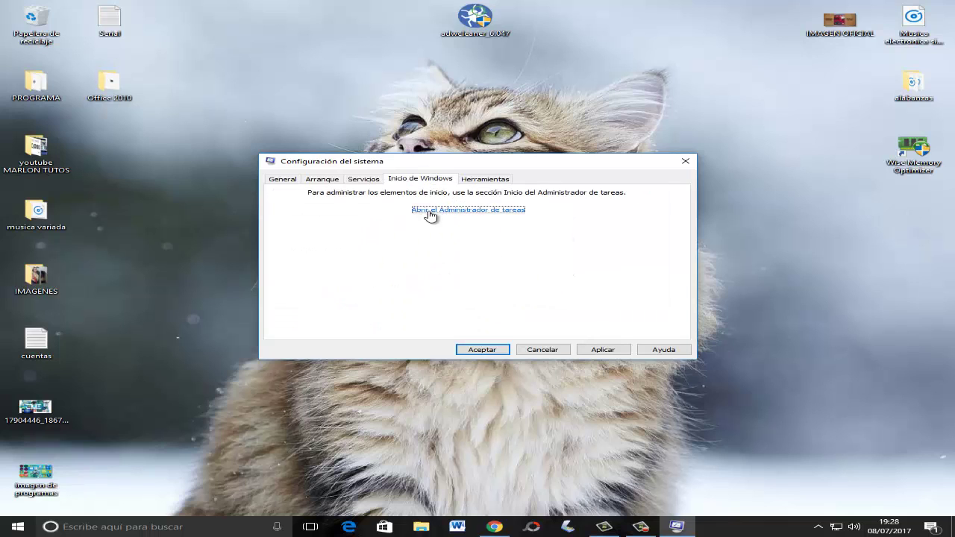
click(440, 211)
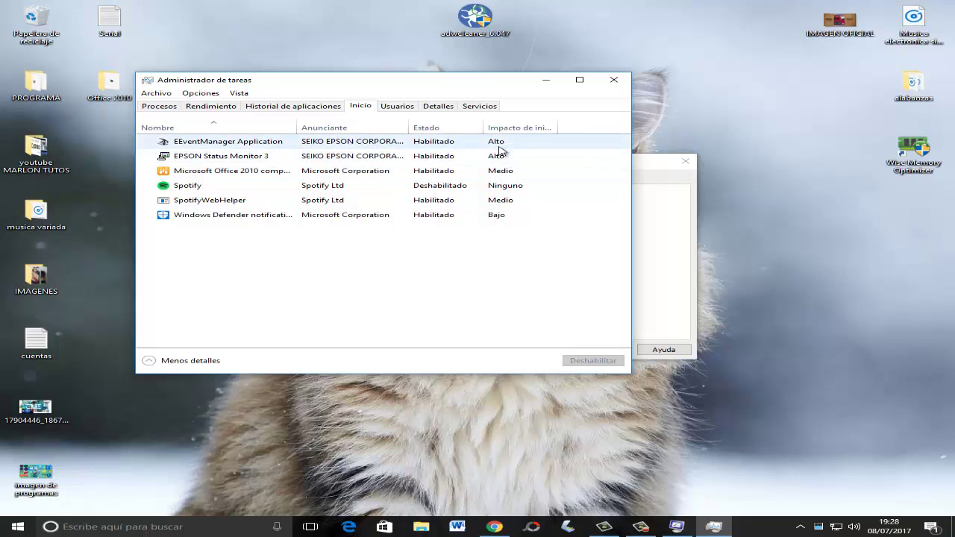
Step: Disable EEventManager Application, EPSON Status Monitor 3, the Microsoft Office 2010 entry and SpotifyWebHelper at startup, and close Task Manager
click(416, 144)
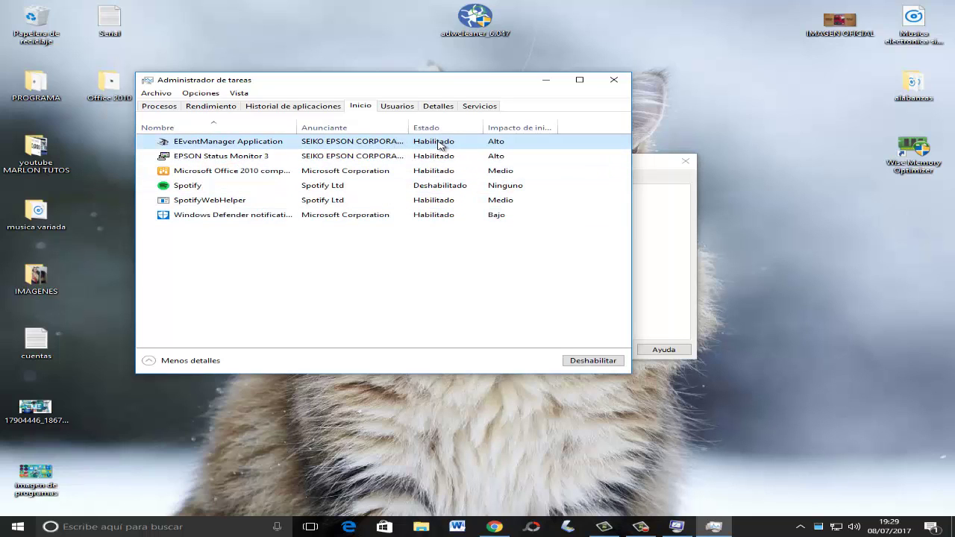
click(590, 361)
click(448, 156)
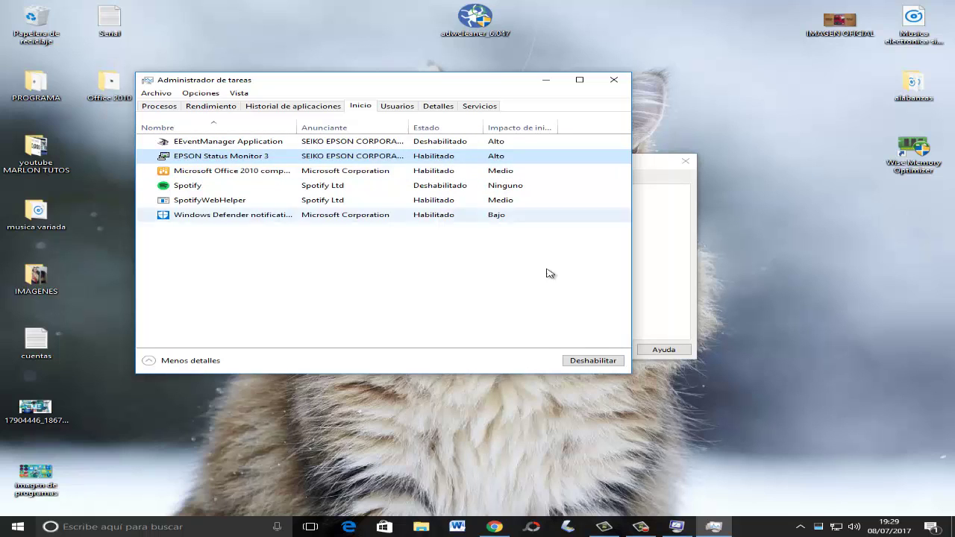
click(595, 360)
click(451, 173)
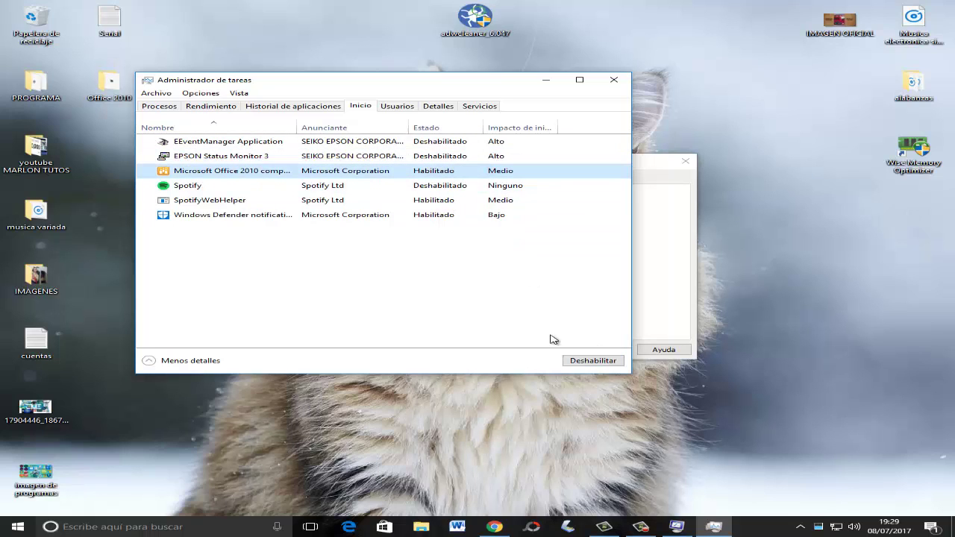
click(590, 360)
click(439, 202)
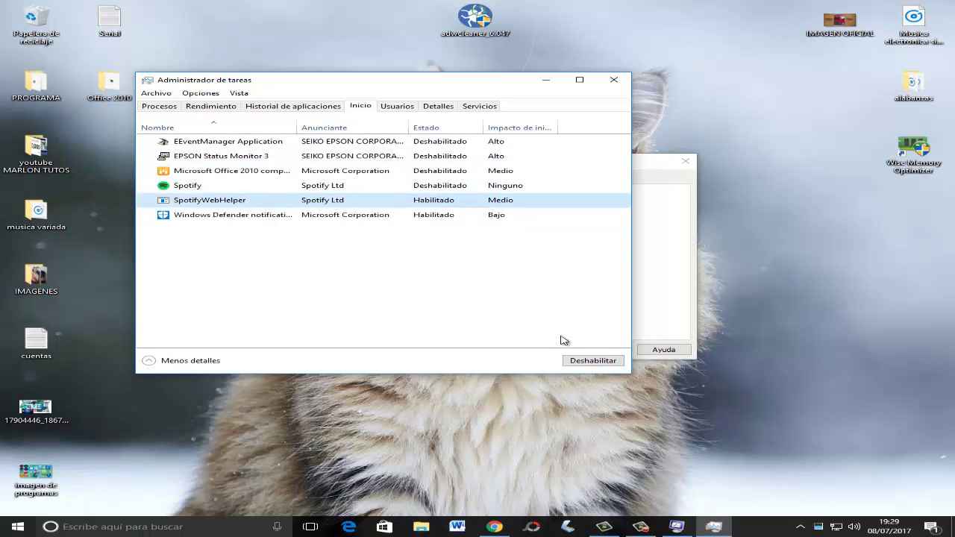
click(591, 361)
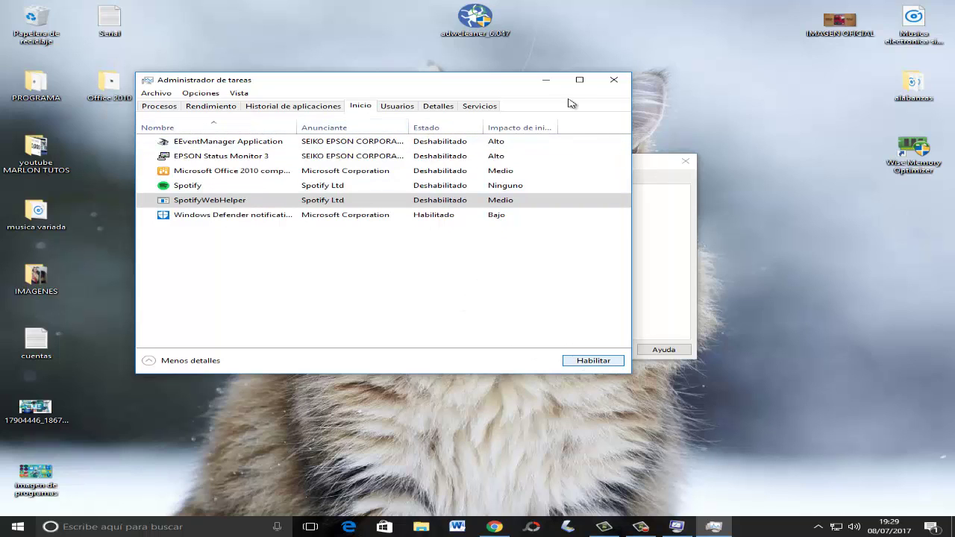
click(614, 81)
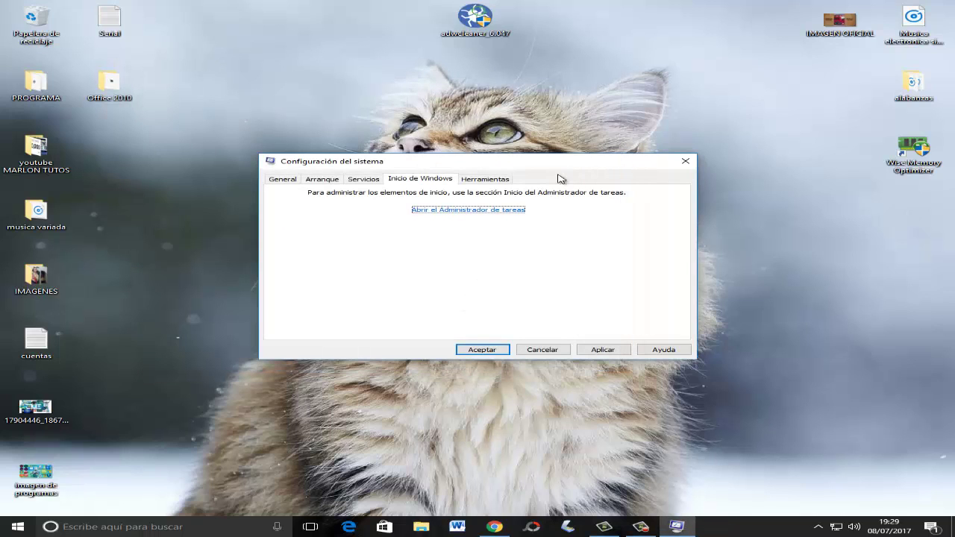
Step: Look through the available system tools, then apply the System Configuration changes and close the dialog
click(493, 180)
scroll(465, 224, down, 3)
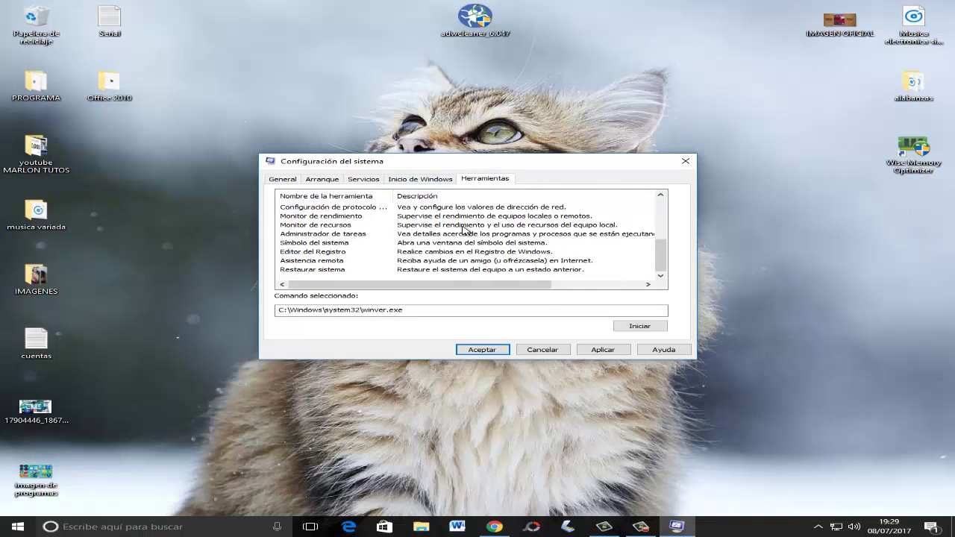
scroll(464, 230, up, 5)
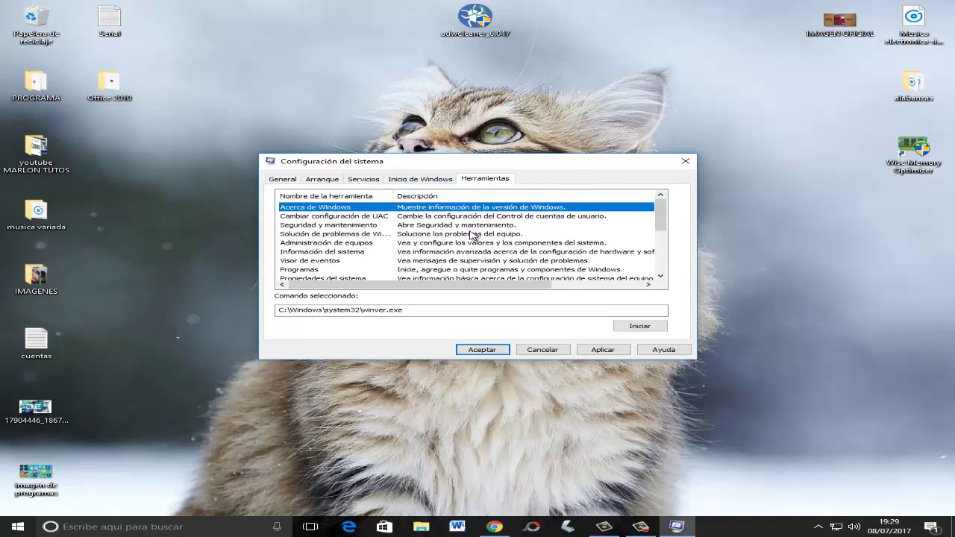
click(608, 351)
click(480, 353)
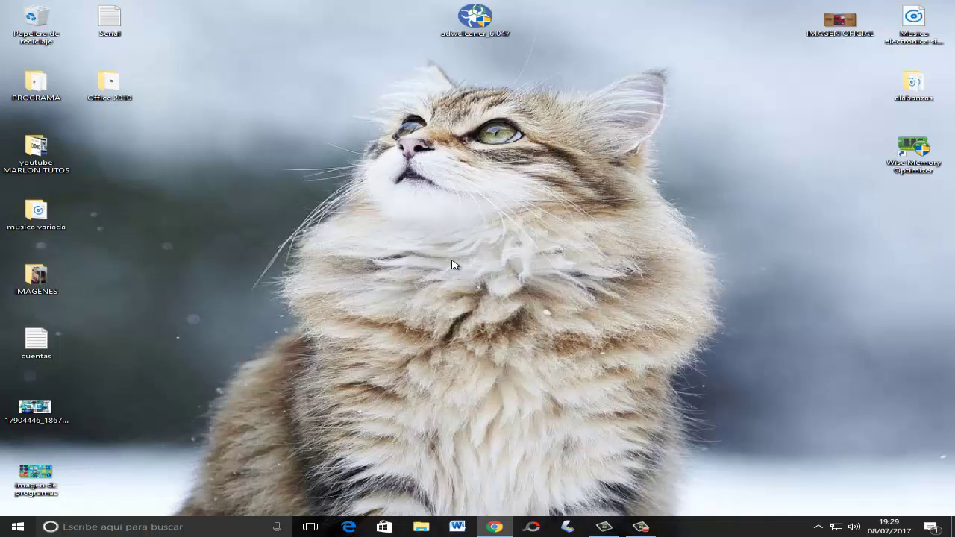
Step: Refresh the desktop twice
right_click(454, 224)
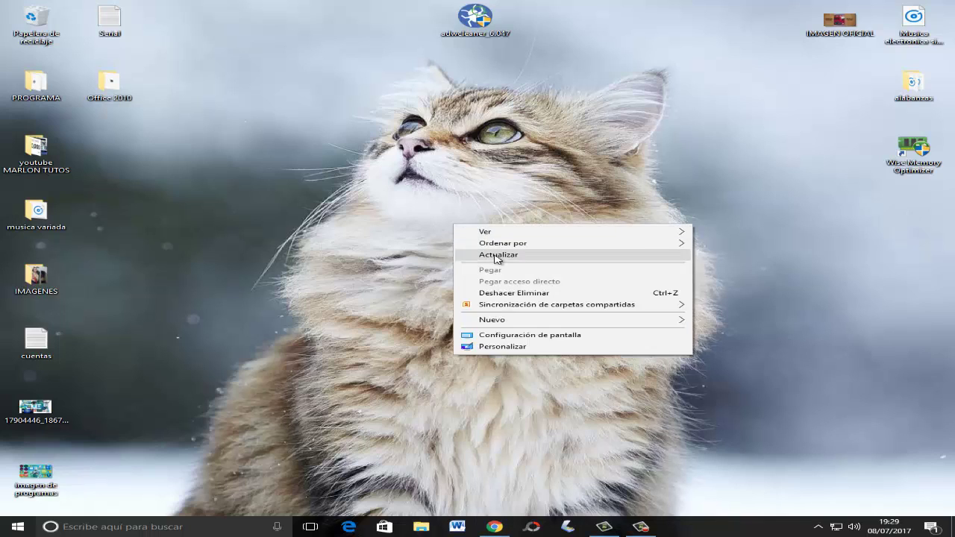
click(496, 256)
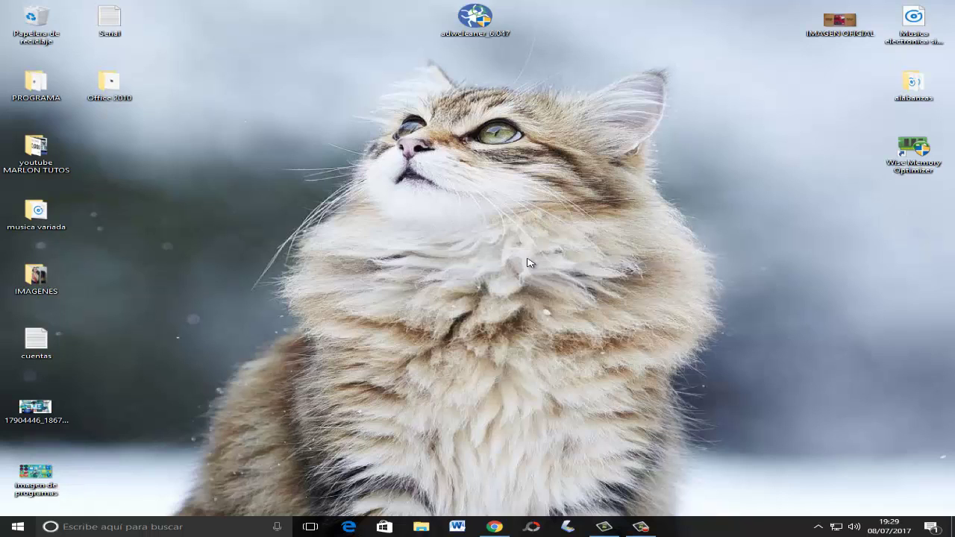
right_click(503, 221)
click(541, 253)
Step: Search Windows for "visor" and open Visor de eventos
click(136, 528)
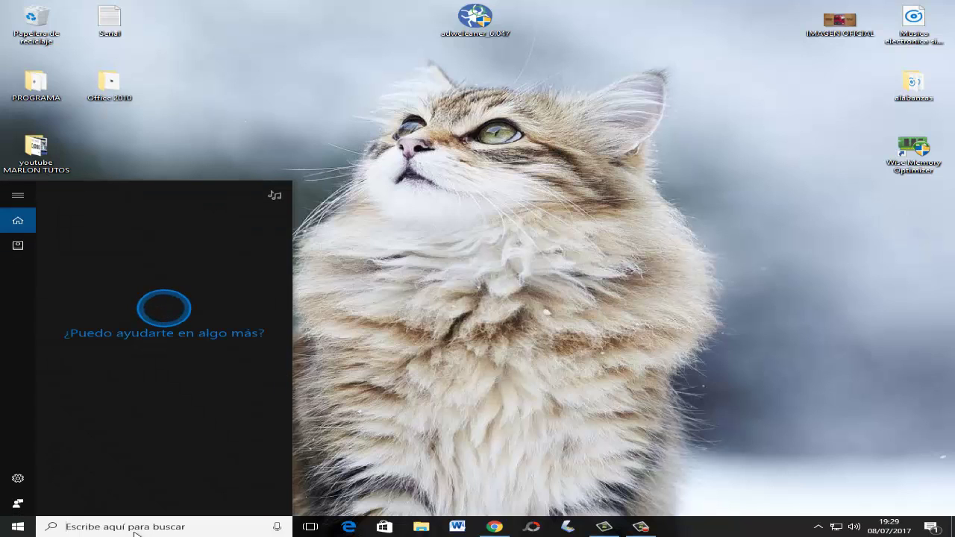
text(vi)
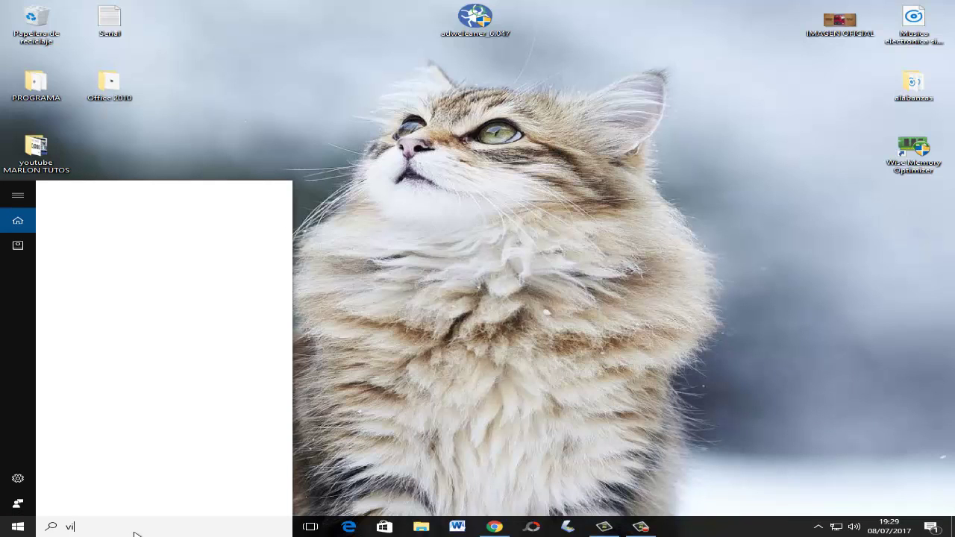
text(sor)
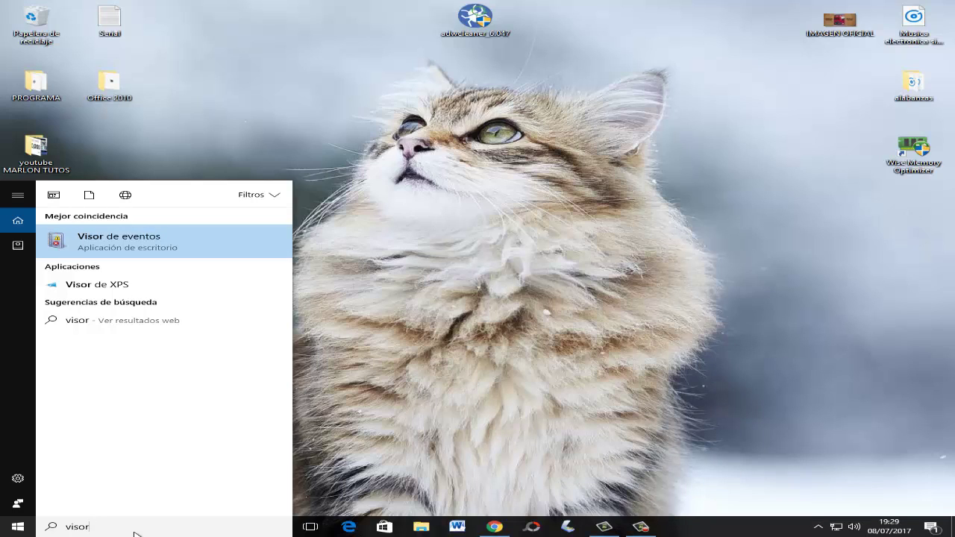
click(98, 245)
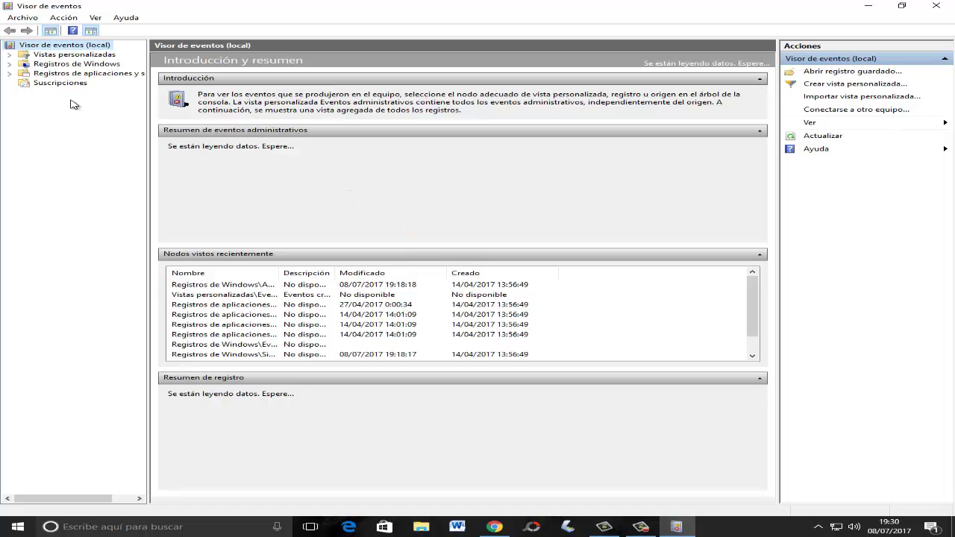
Step: Expand Registros de Windows and clear the Aplicación log without saving its contents
click(9, 64)
click(49, 75)
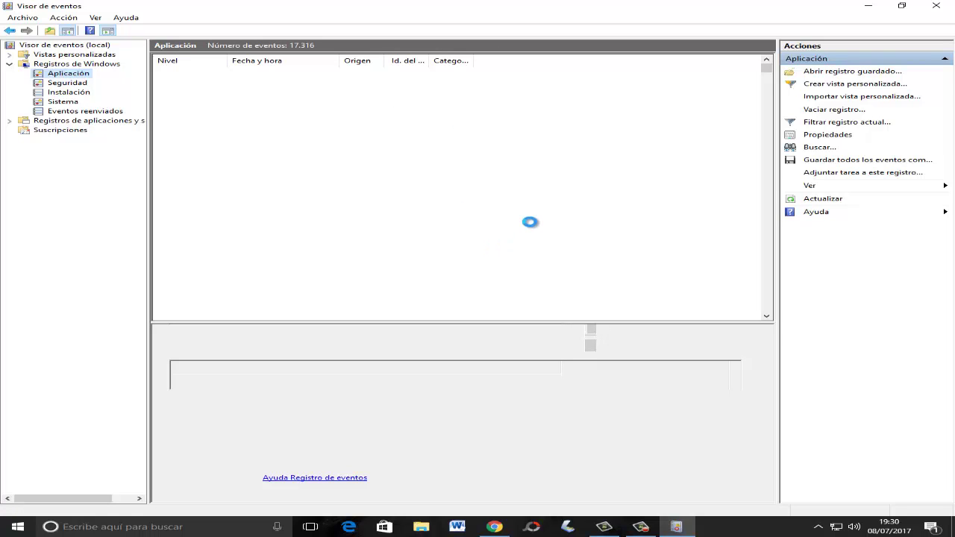
right_click(80, 75)
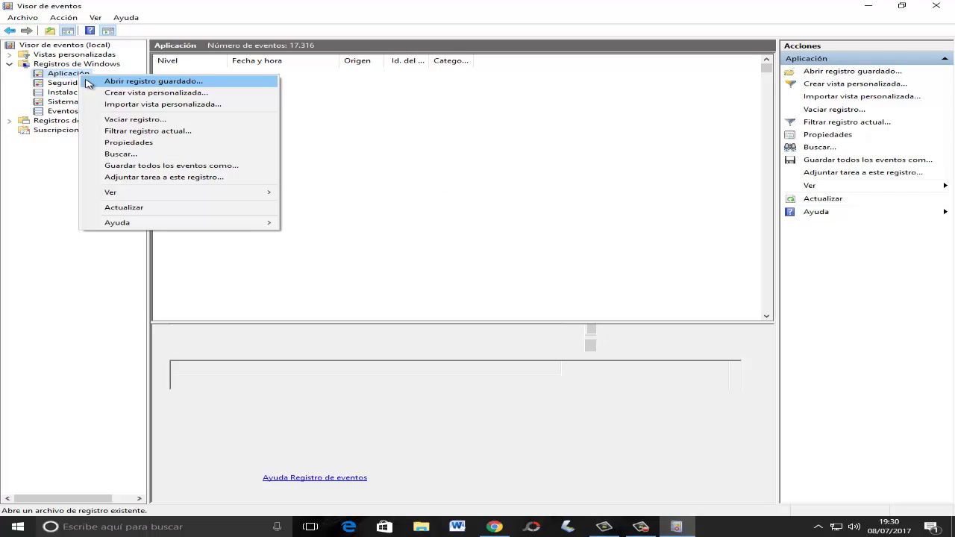
click(145, 121)
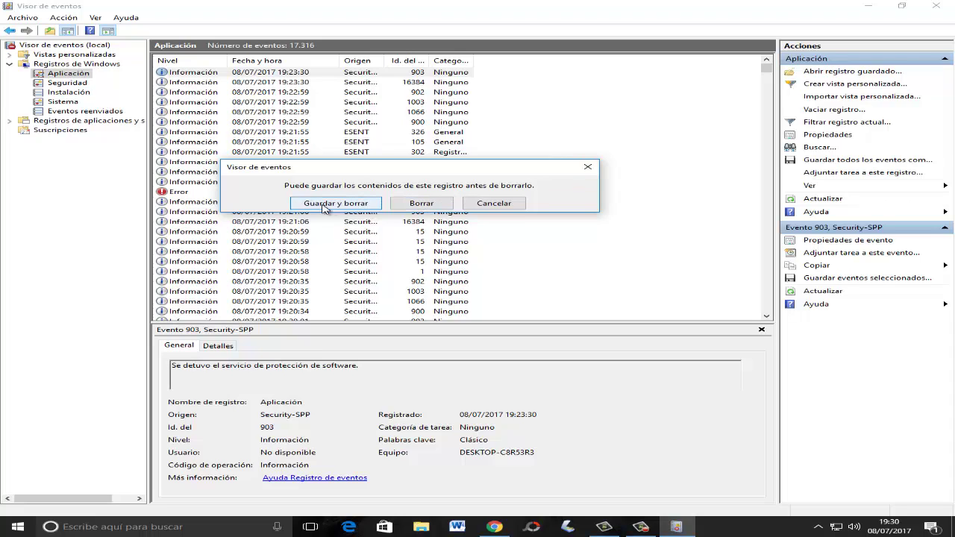
click(410, 204)
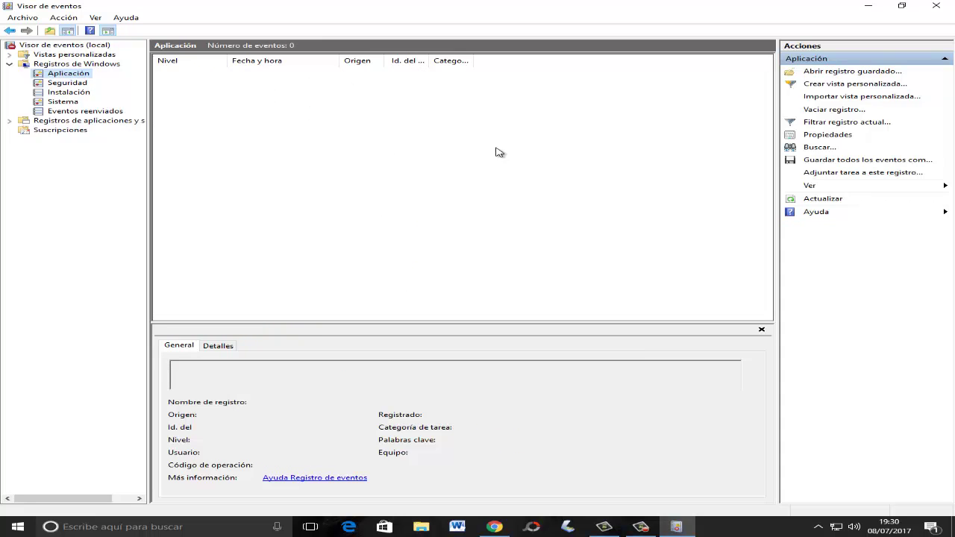
Step: Clear the Seguridad log without saving it, then clear its remaining entry the same way
click(65, 83)
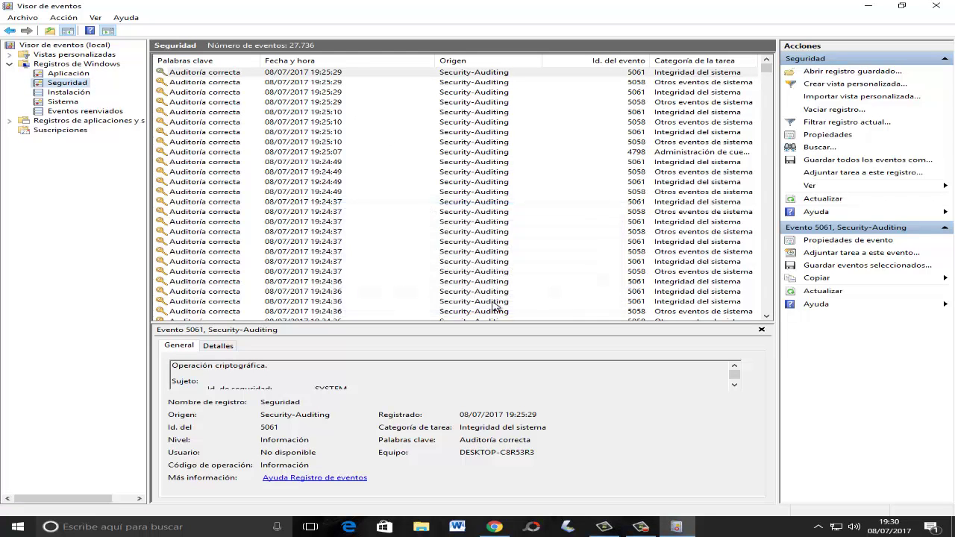
click(231, 102)
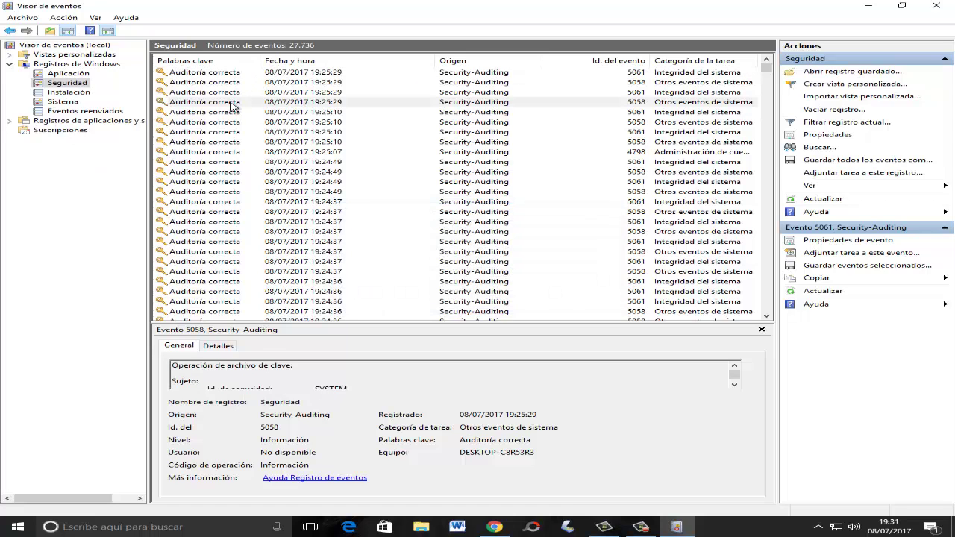
right_click(54, 82)
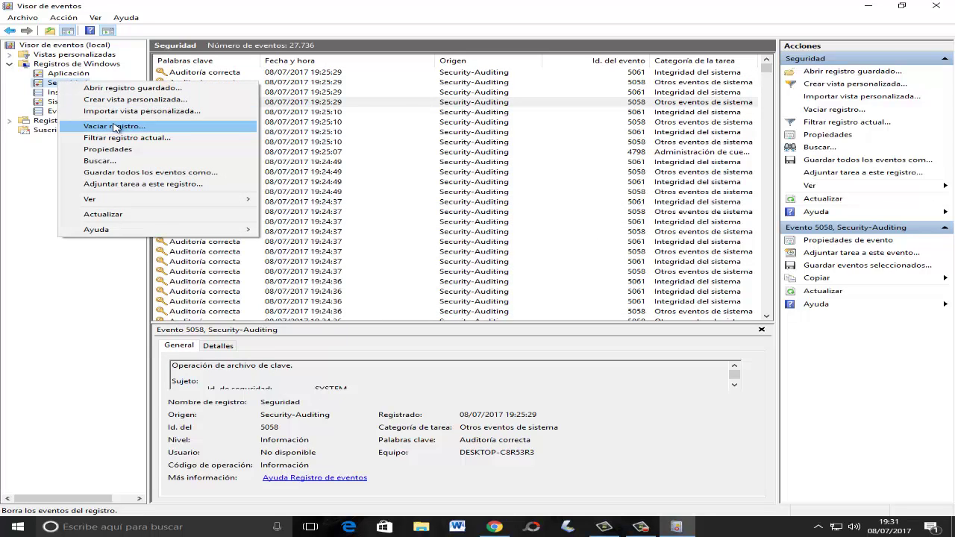
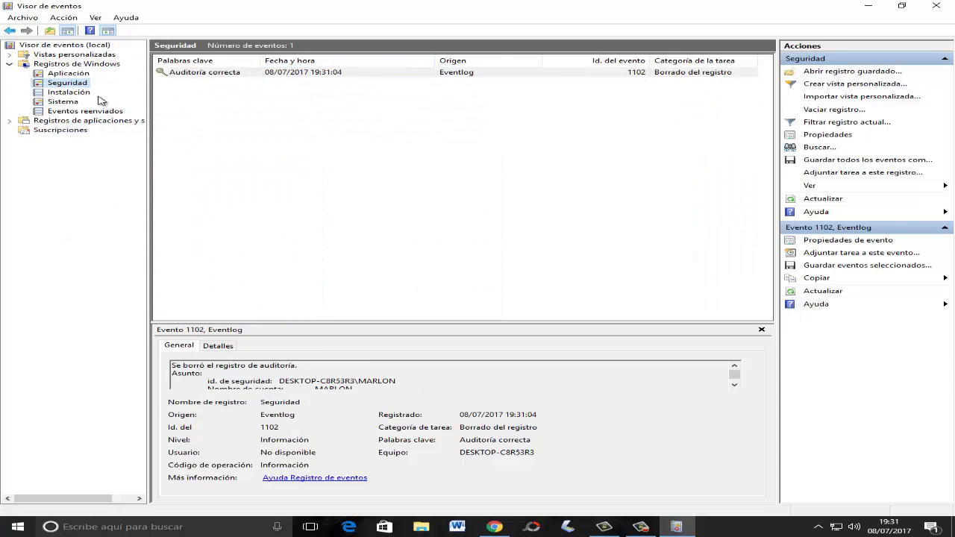
right_click(69, 84)
click(121, 126)
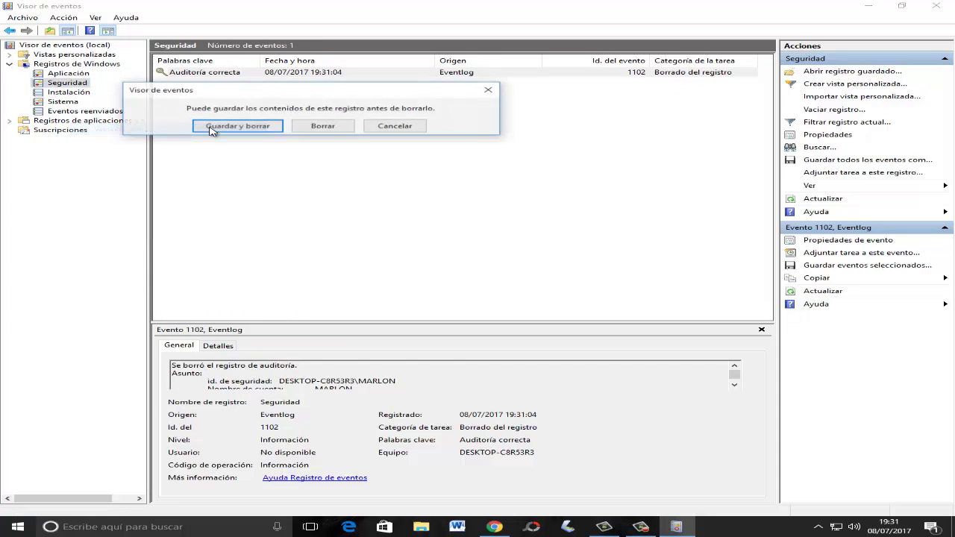
click(336, 127)
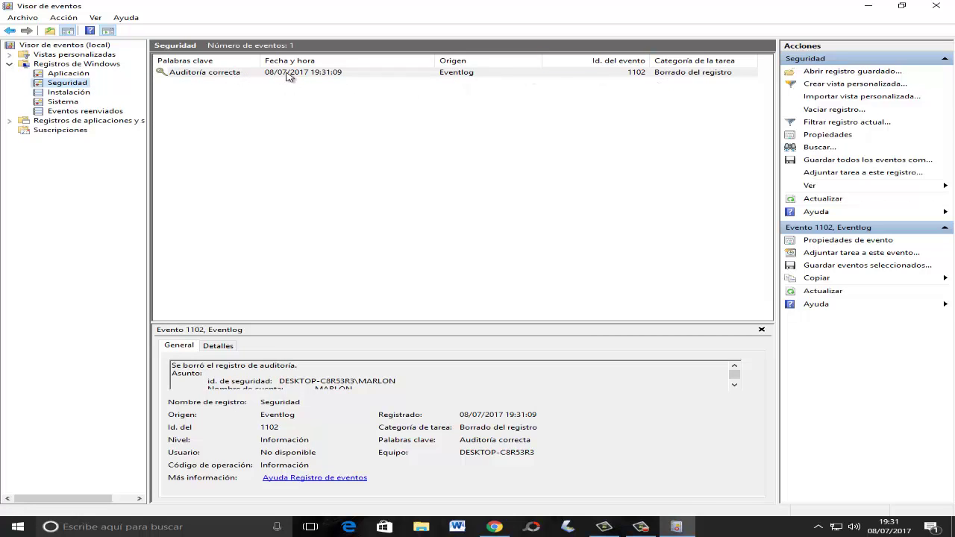
Step: Clear the Instalación log under Registros de Windows without saving its contents
click(70, 93)
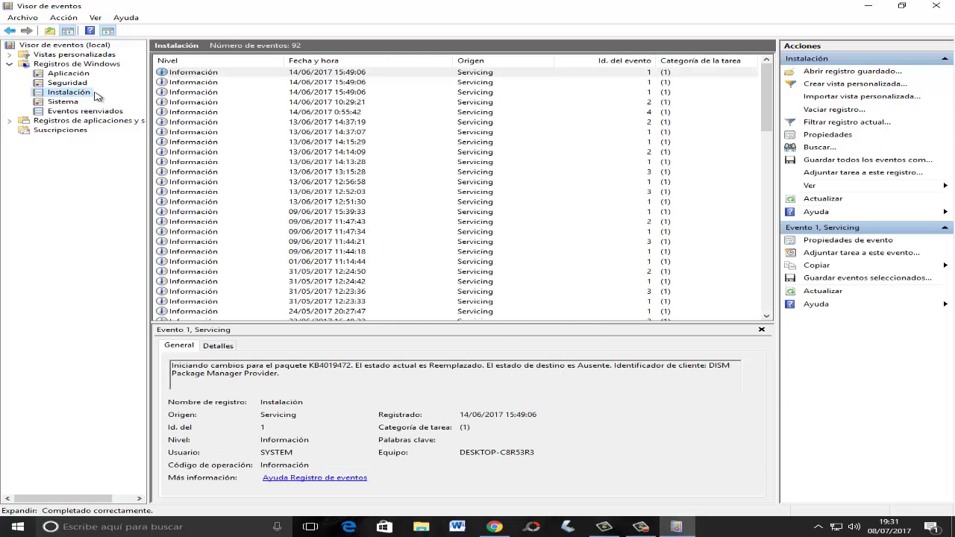
right_click(95, 96)
click(125, 136)
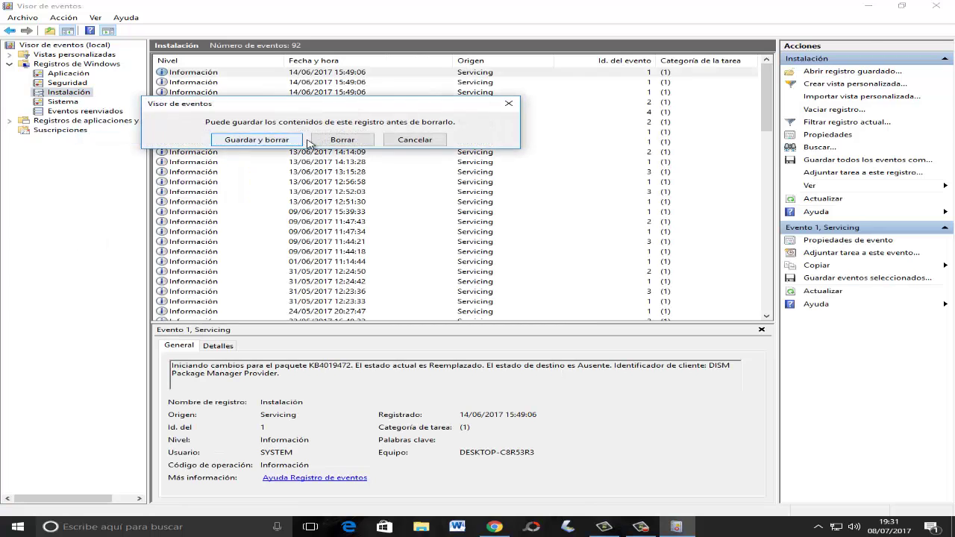
click(329, 140)
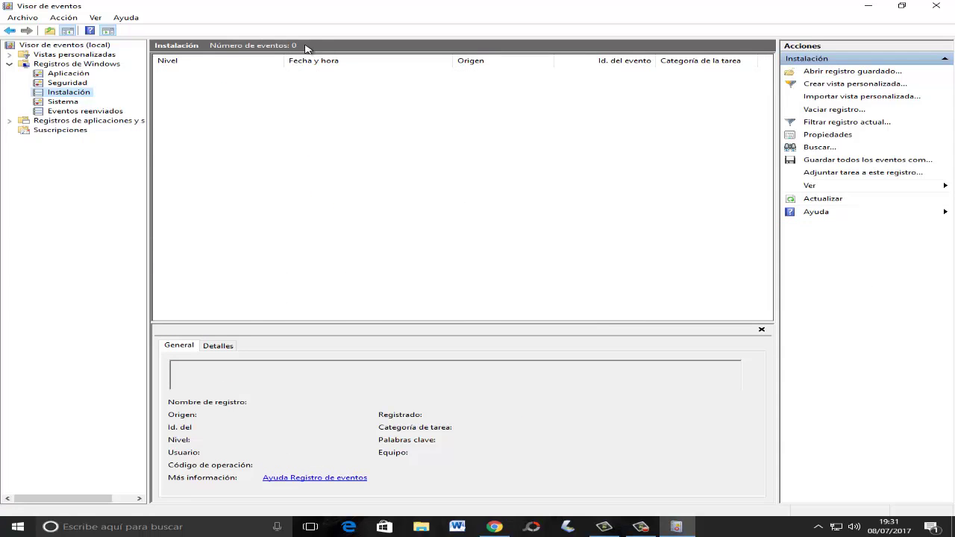
Step: Clear the Sistema log under Registros de Windows without saving its contents
click(66, 102)
right_click(67, 102)
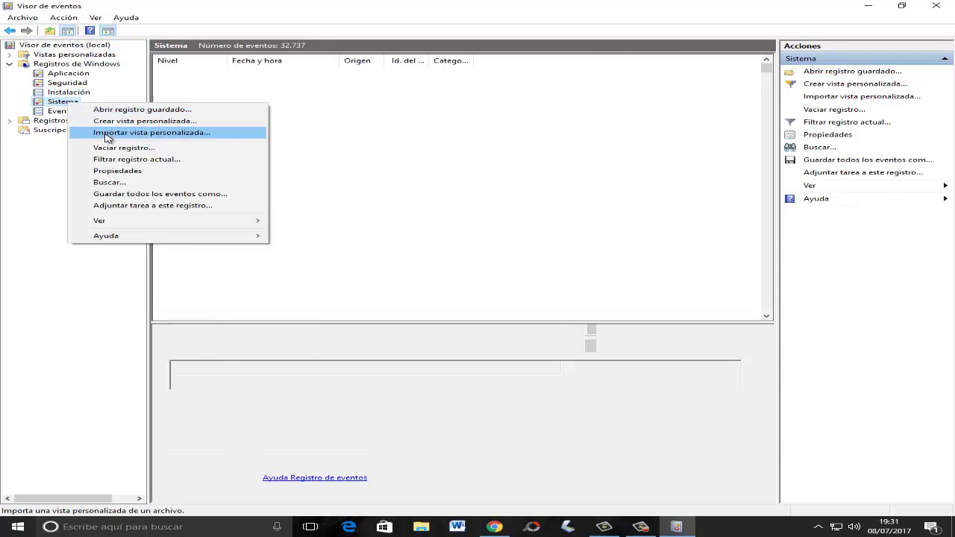
click(125, 148)
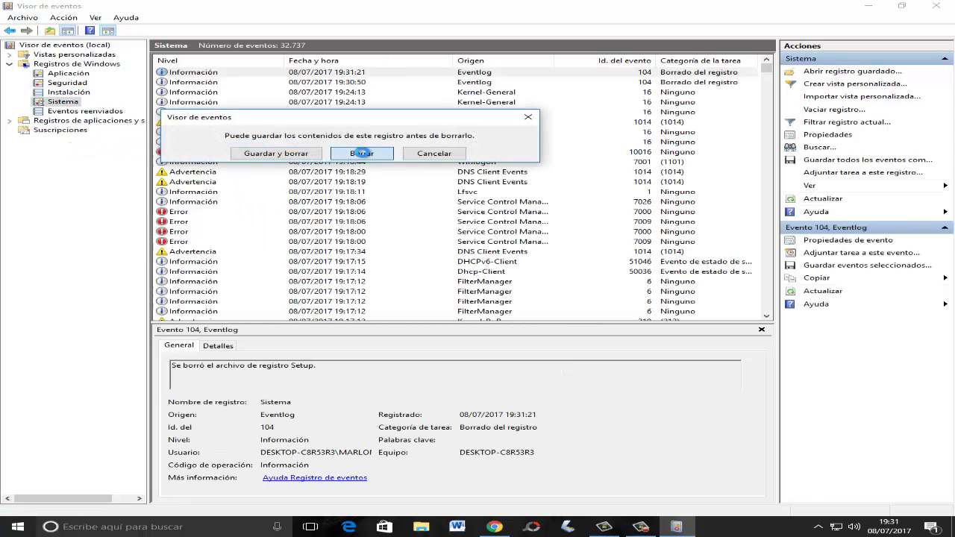
click(364, 155)
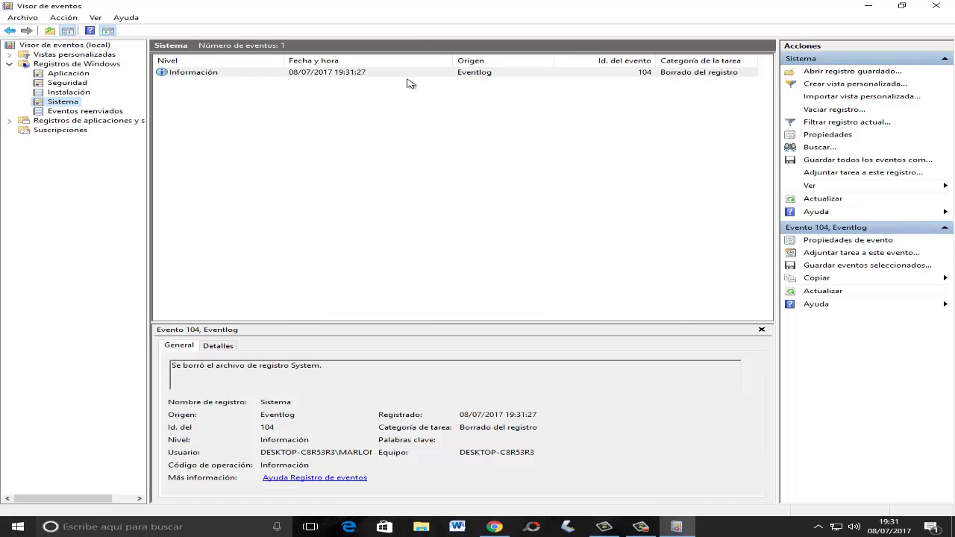
Step: Clear the Eventos reenviados log under Registros de Windows without saving its contents
click(75, 112)
right_click(75, 112)
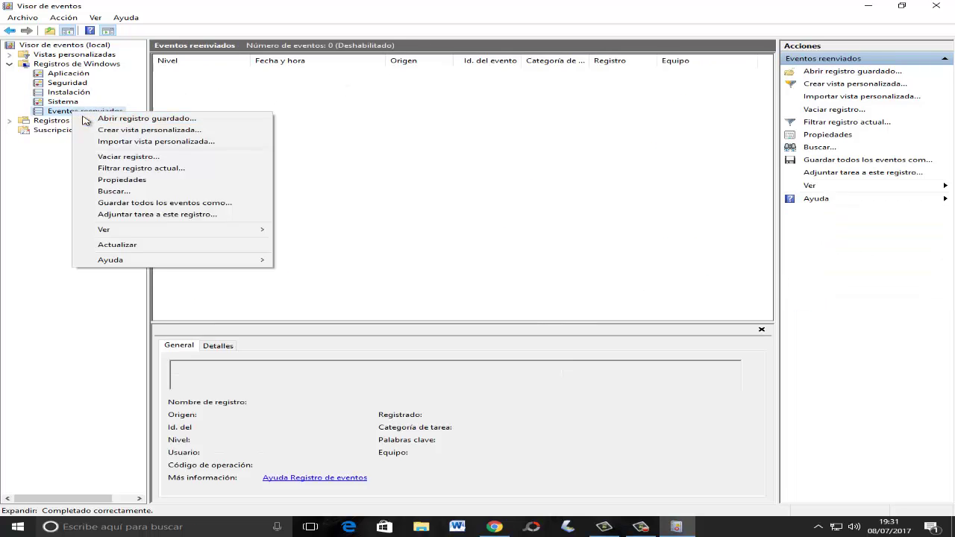
click(131, 159)
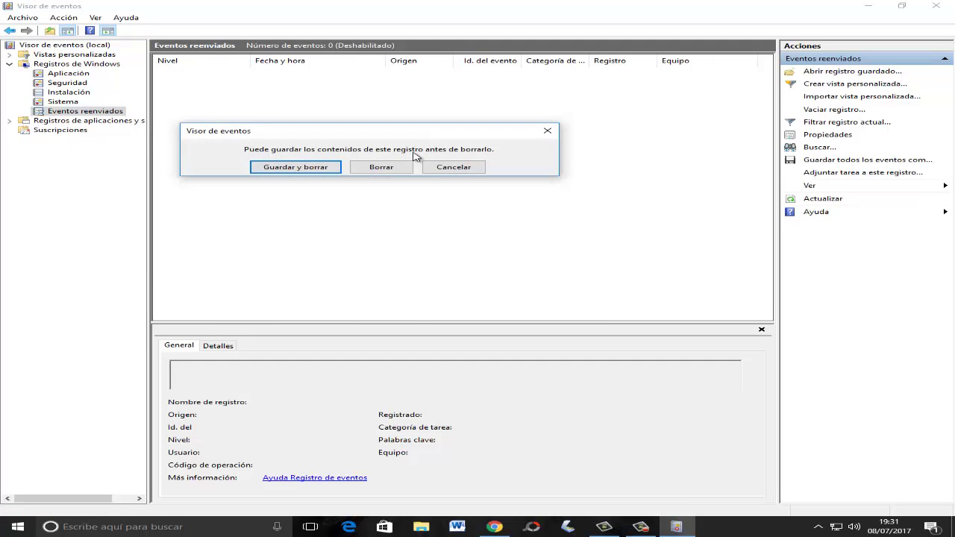
click(379, 166)
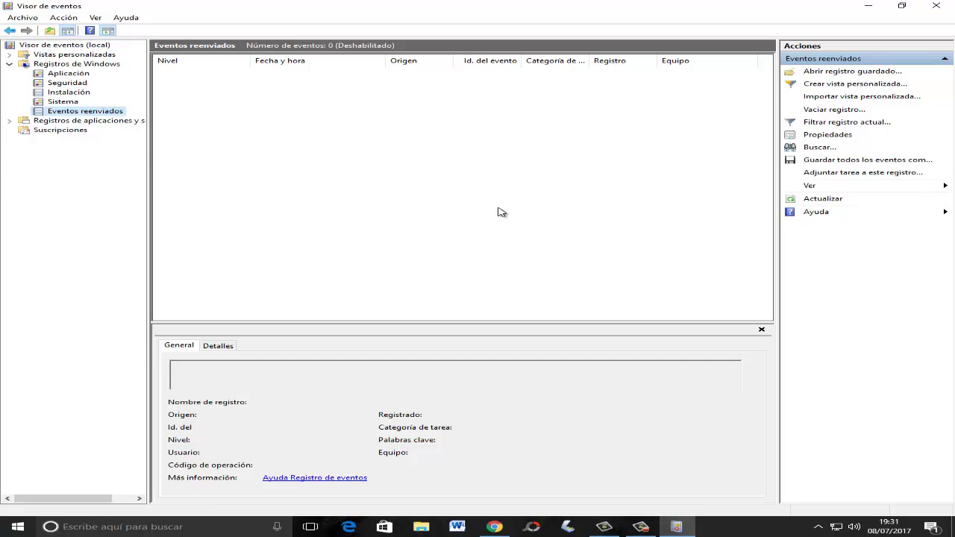
Step: Close Visor de eventos and refresh the desktop
key(alt+F4)
right_click(562, 209)
click(614, 240)
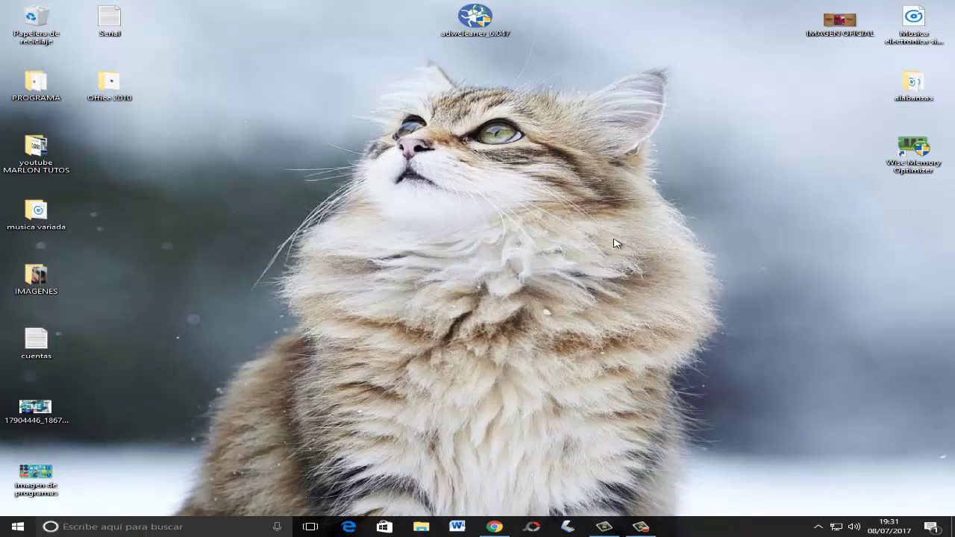
Step: Launch the Microsoft malicious software removal tool with the Run command "mrt" and start its scan
key(super+r)
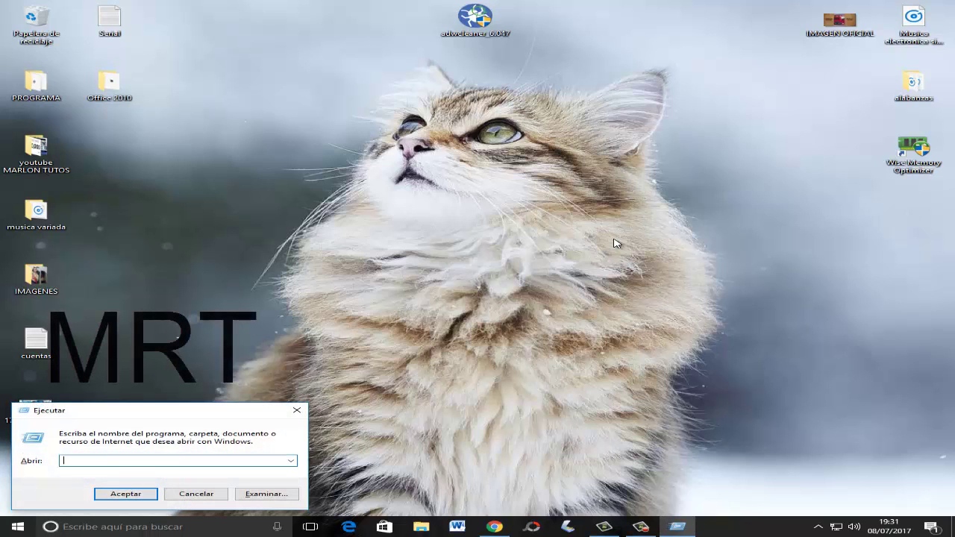
text(mrt)
key(Return)
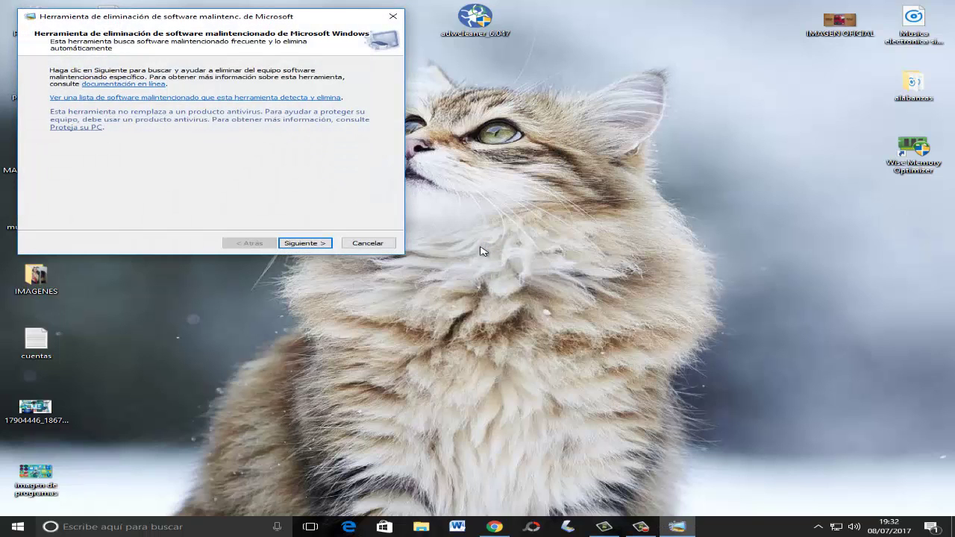
drag(244, 20, 296, 23)
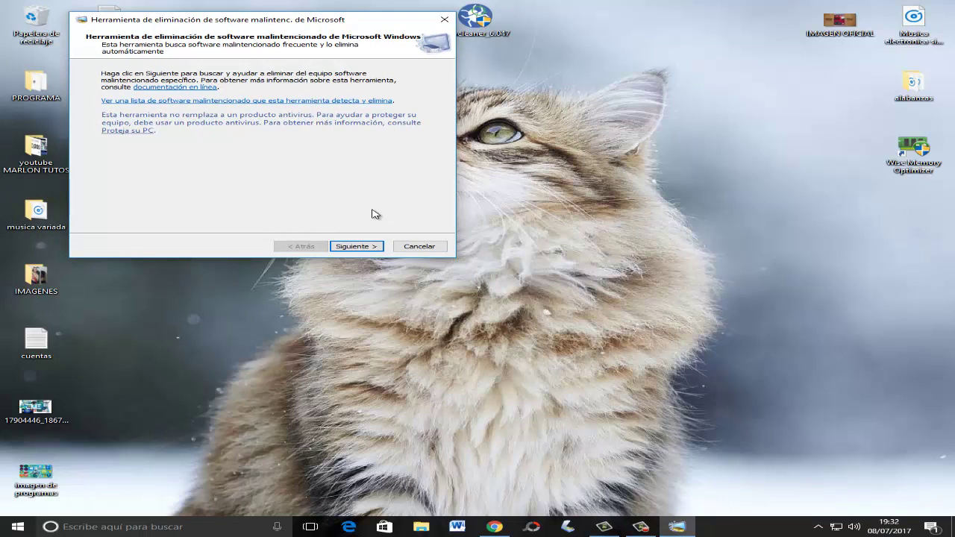
drag(96, 25, 185, 35)
click(449, 257)
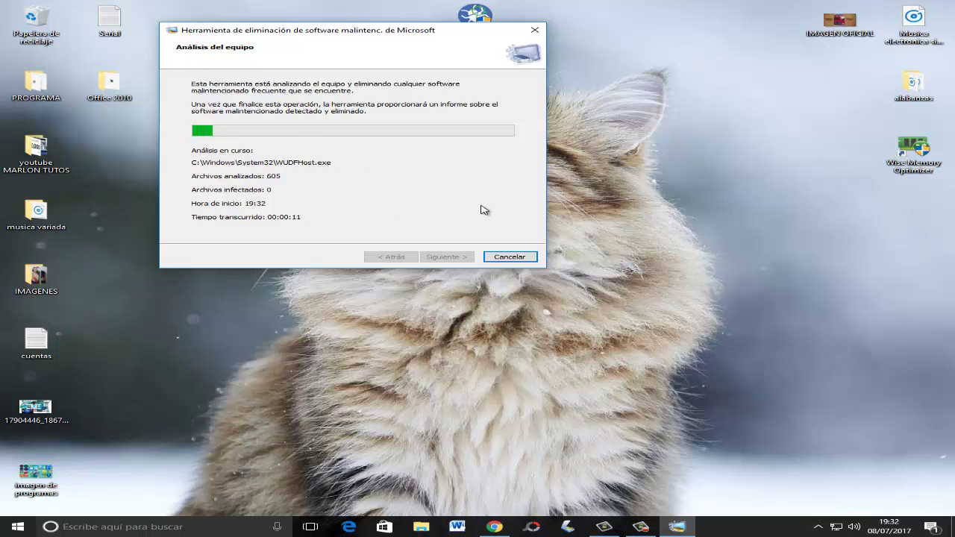
Step: Cancel the running malware scan and finish the removal tool's wizard
click(510, 258)
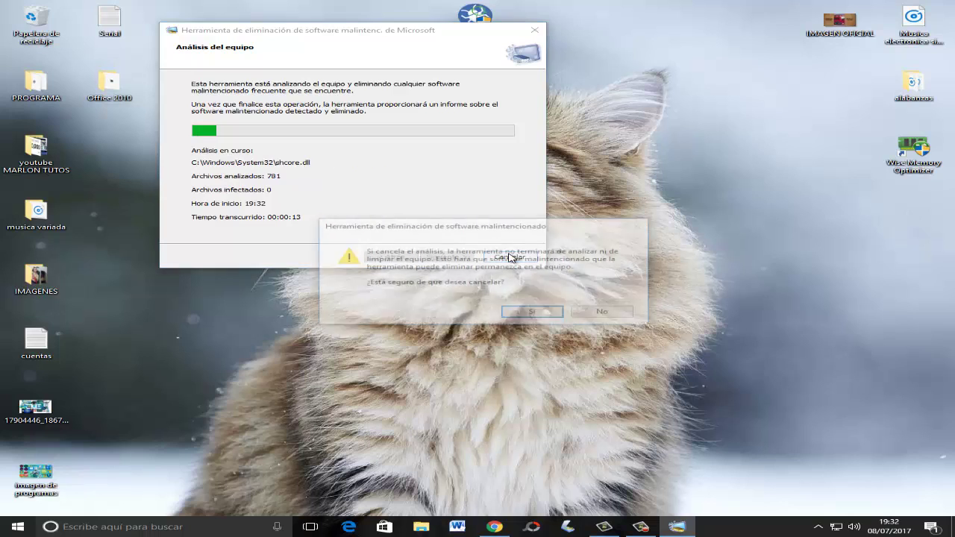
click(526, 312)
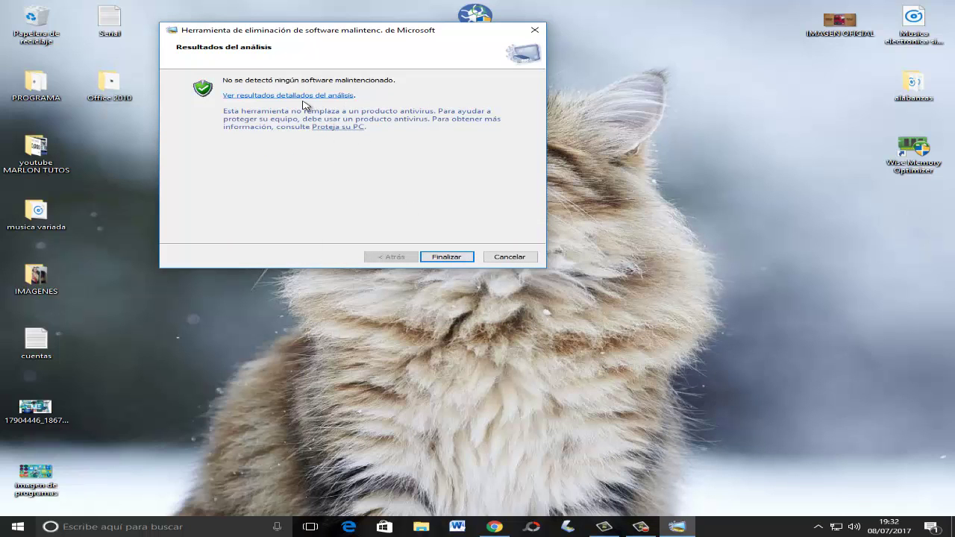
click(446, 257)
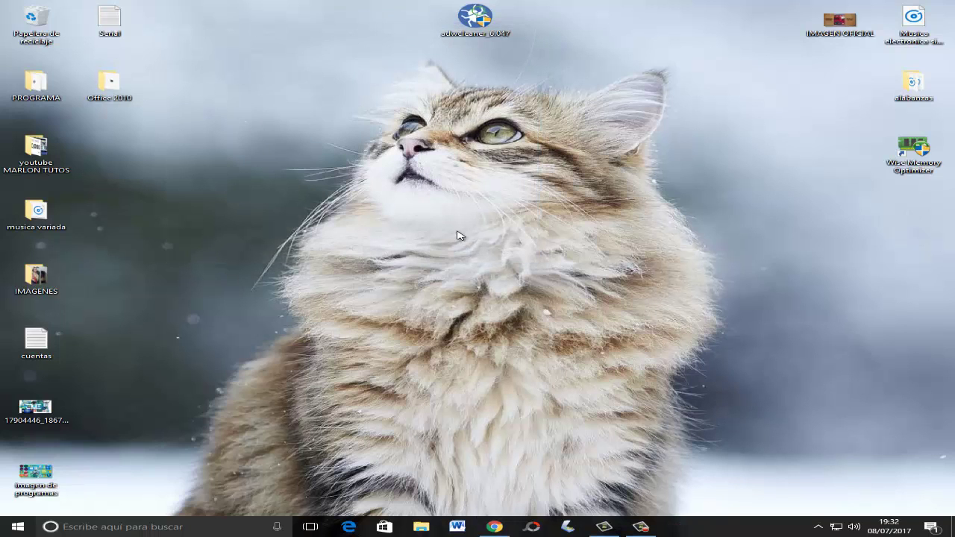
Step: Refresh the desktop seven times in a row
right_click(415, 205)
click(452, 236)
right_click(324, 166)
click(383, 196)
right_click(312, 170)
click(370, 203)
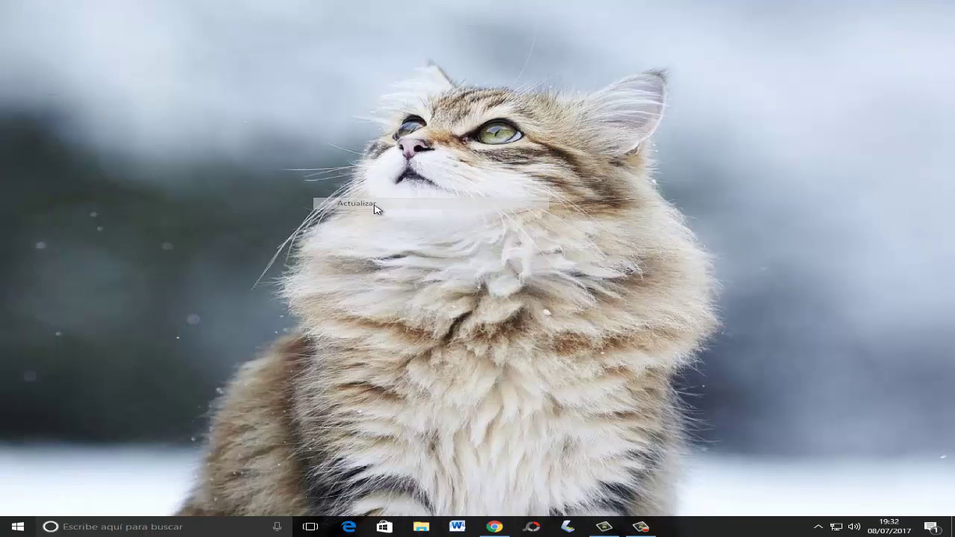
right_click(317, 161)
click(373, 191)
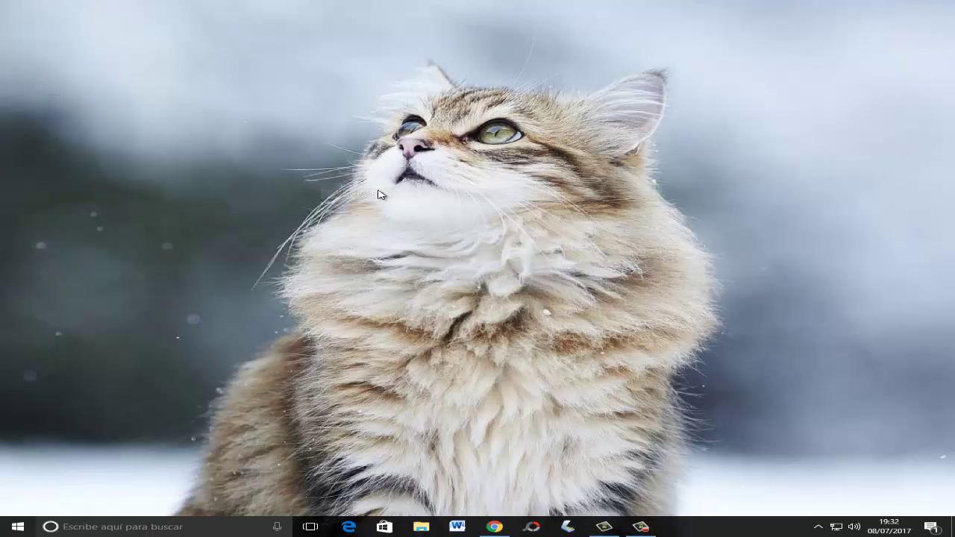
right_click(318, 160)
click(371, 189)
right_click(315, 157)
click(348, 187)
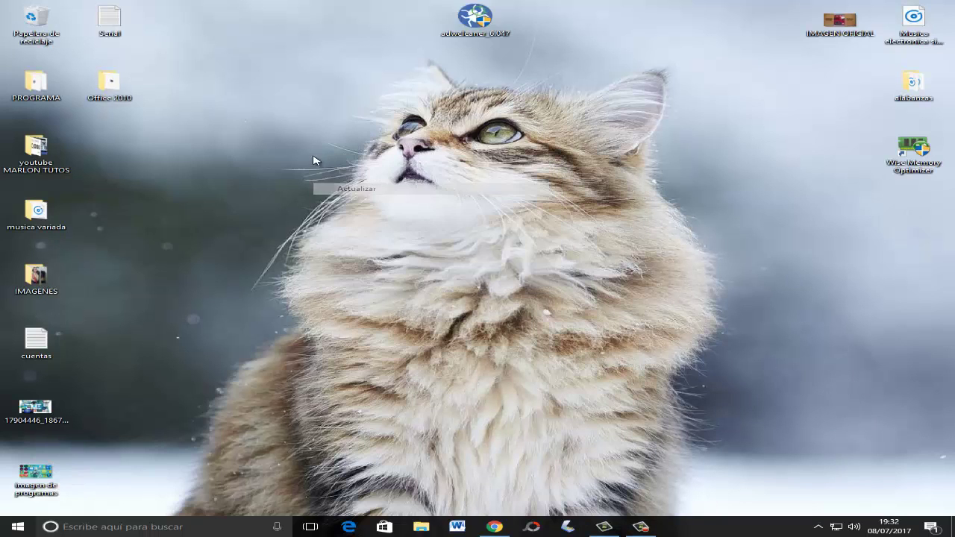
right_click(315, 159)
click(388, 192)
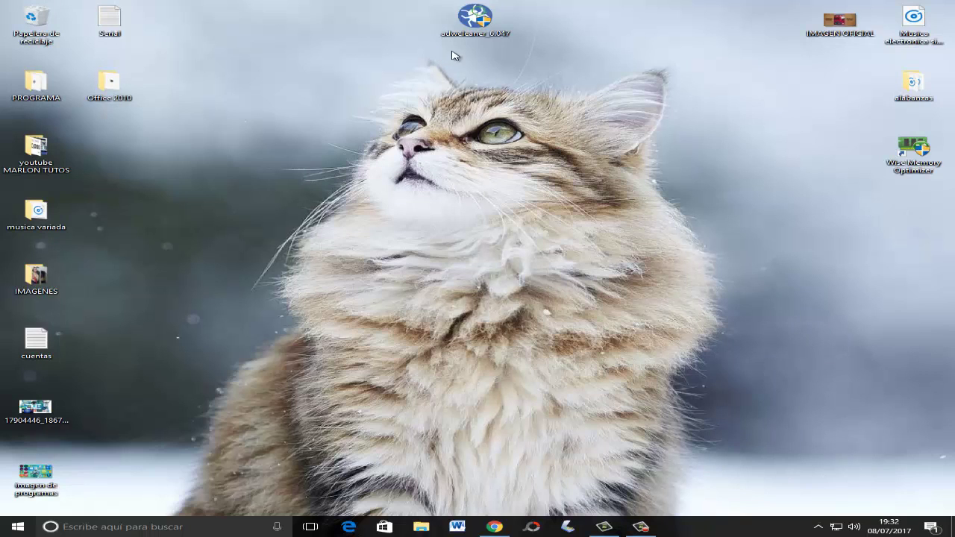
Step: Run adwcleaner_6.047 from the desktop as administrator, start a scan and shrink its window
drag(448, 37, 483, 35)
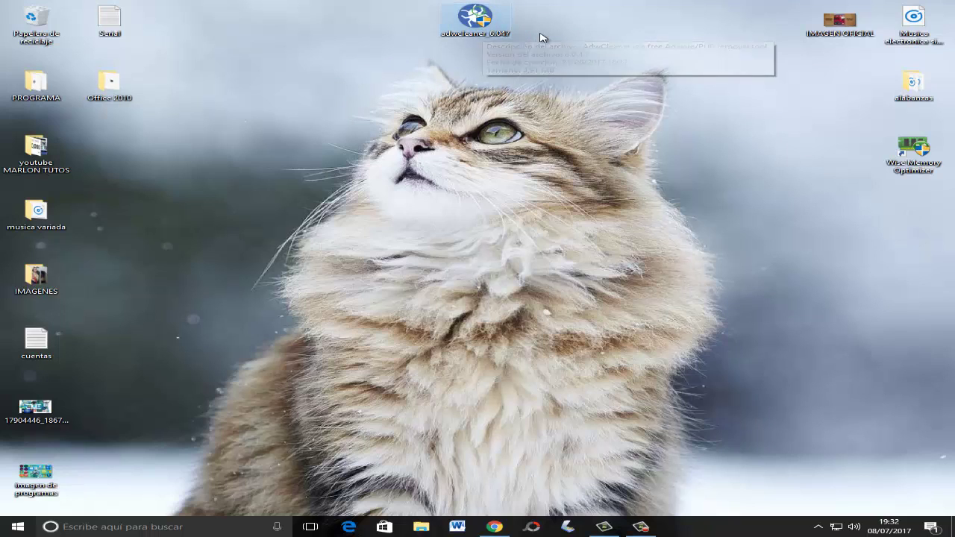
mouse_move(472, 28)
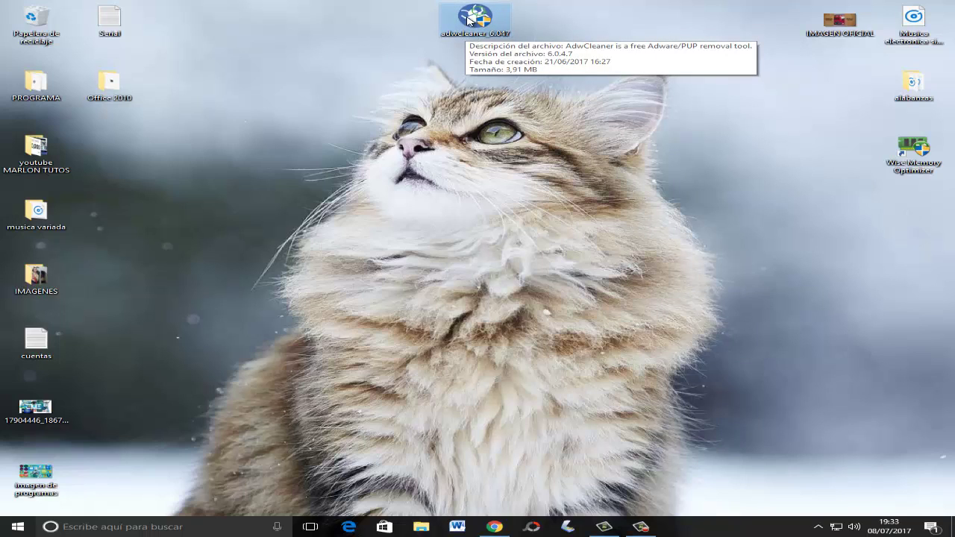
right_click(468, 19)
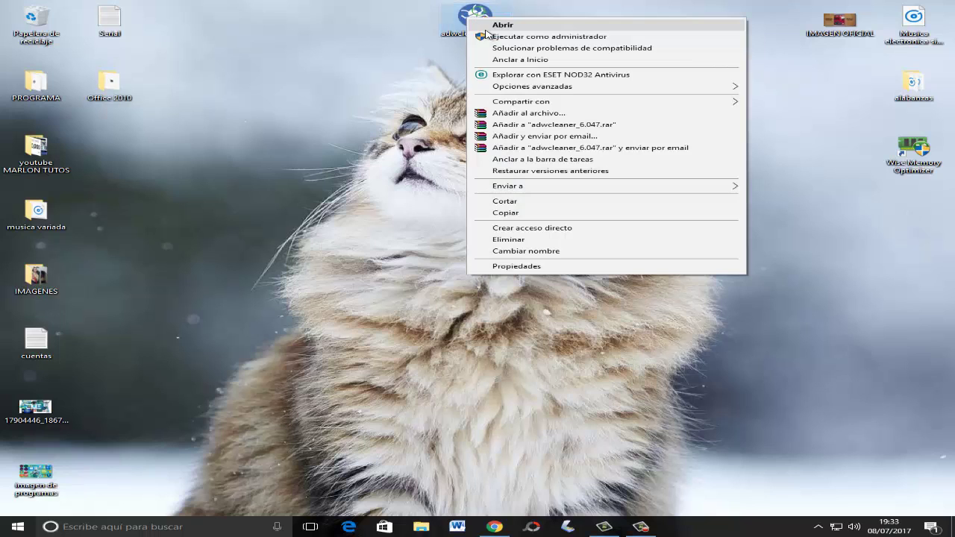
click(518, 39)
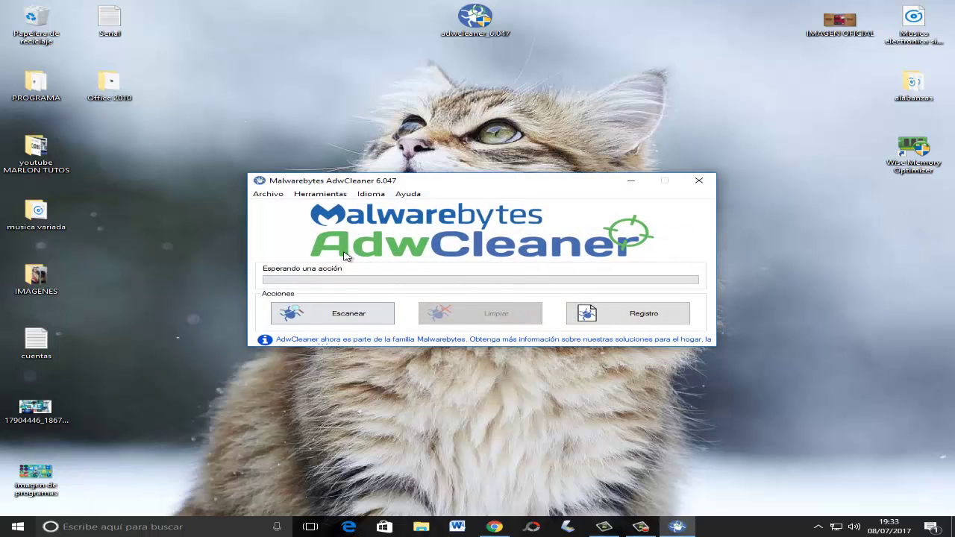
click(353, 317)
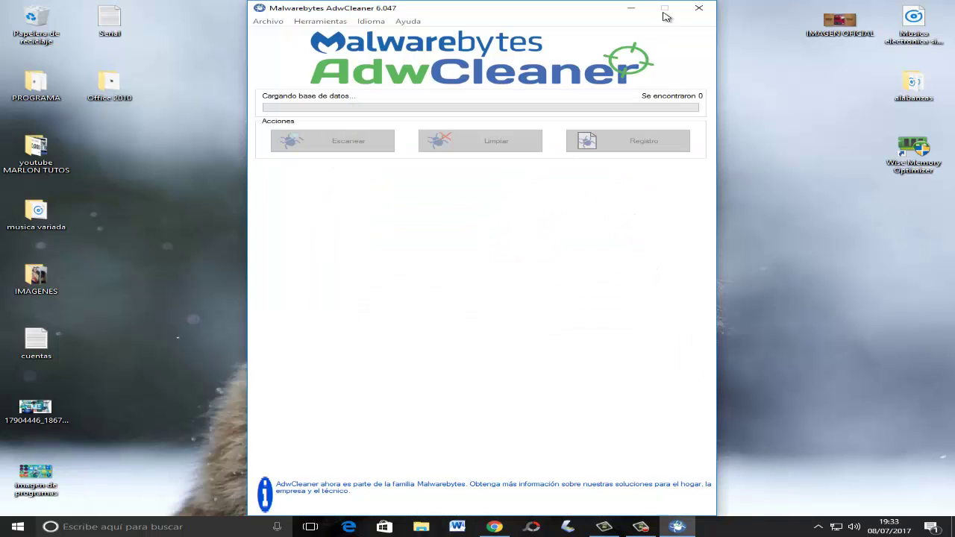
double_click(573, 12)
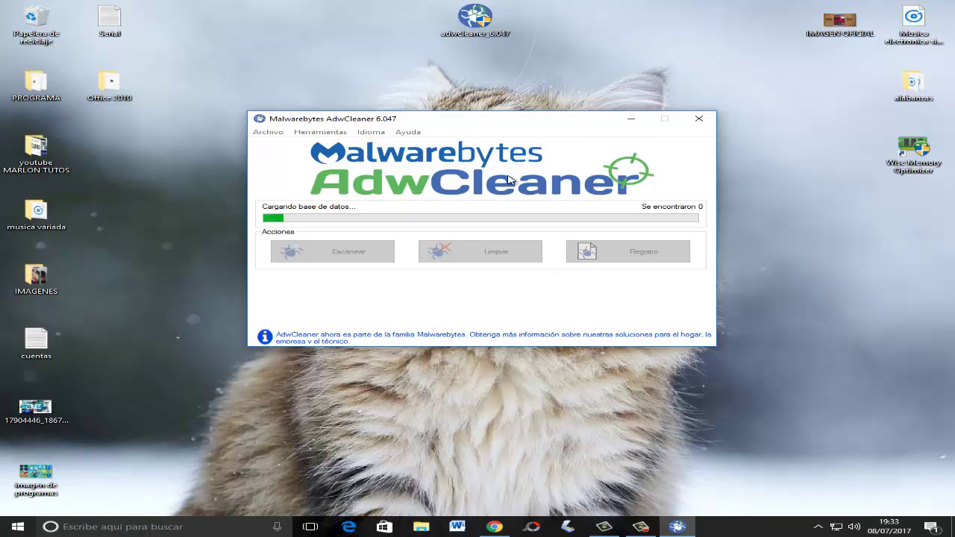